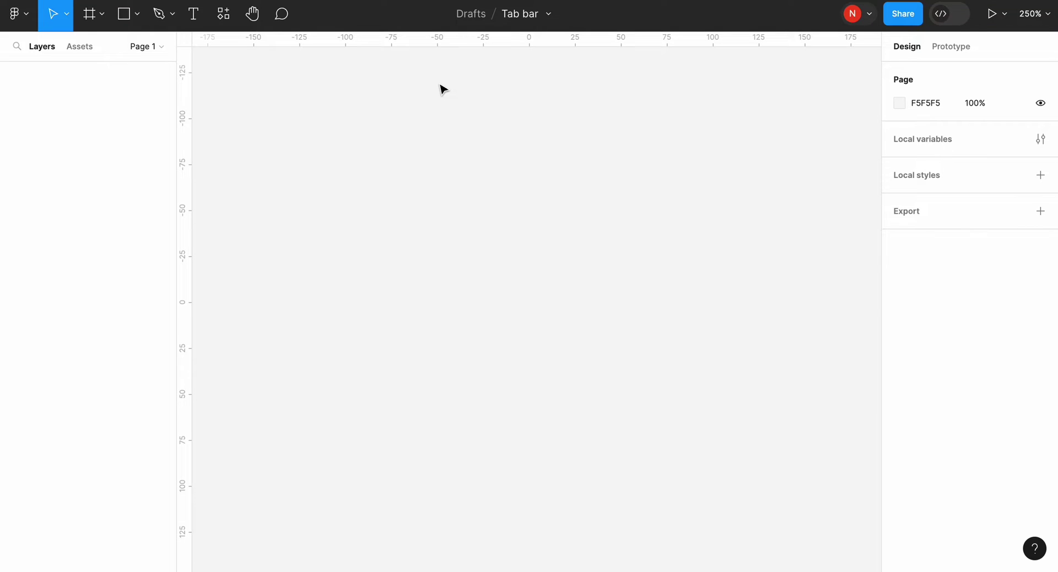
Add a text layer reading 'Page' on the canvas.
click(200, 28)
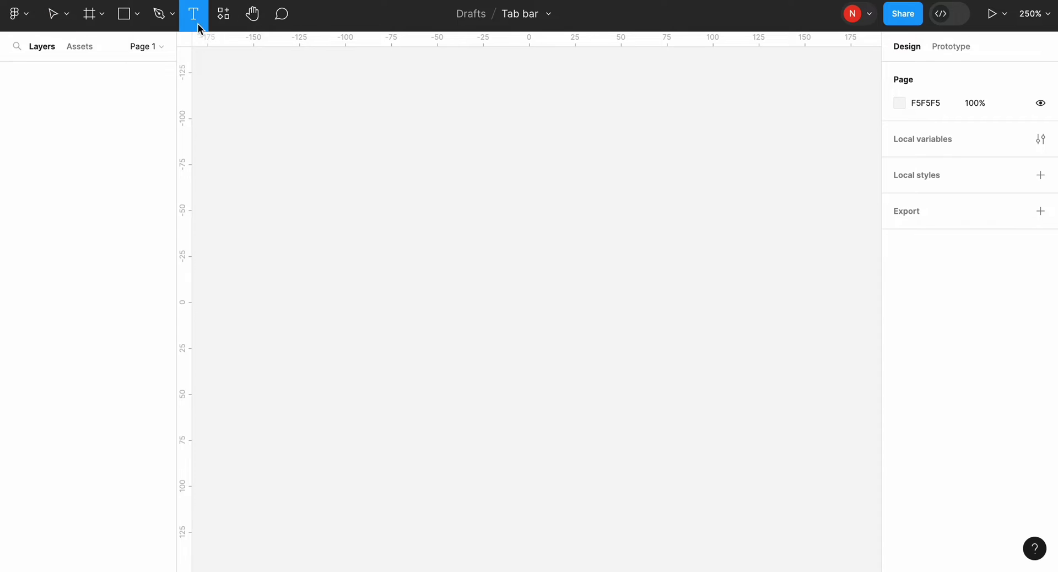
click(483, 232)
text(Page)
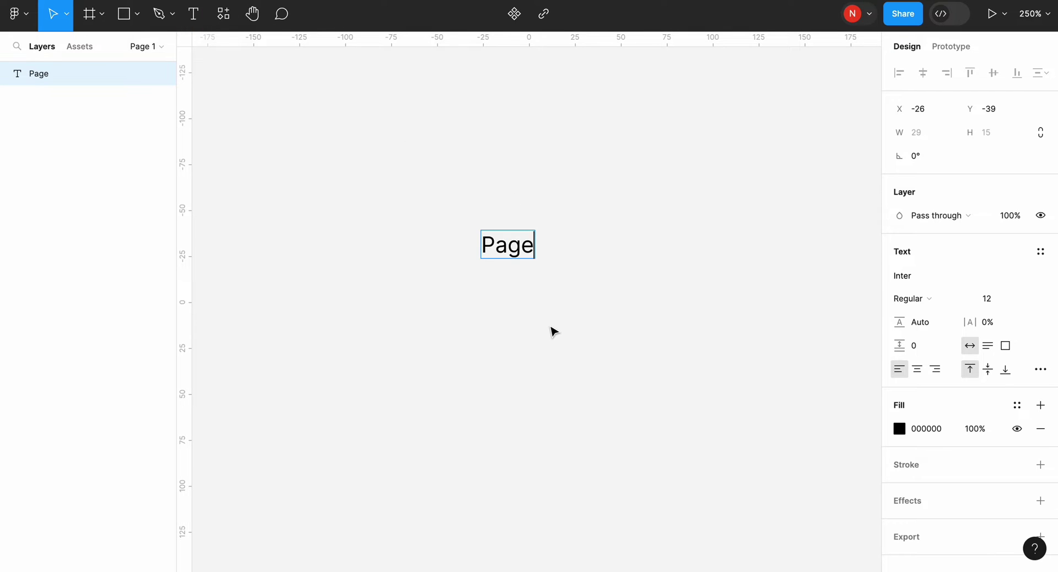
key(Escape)
Give the Page text a blue 0066FF fill.
click(899, 429)
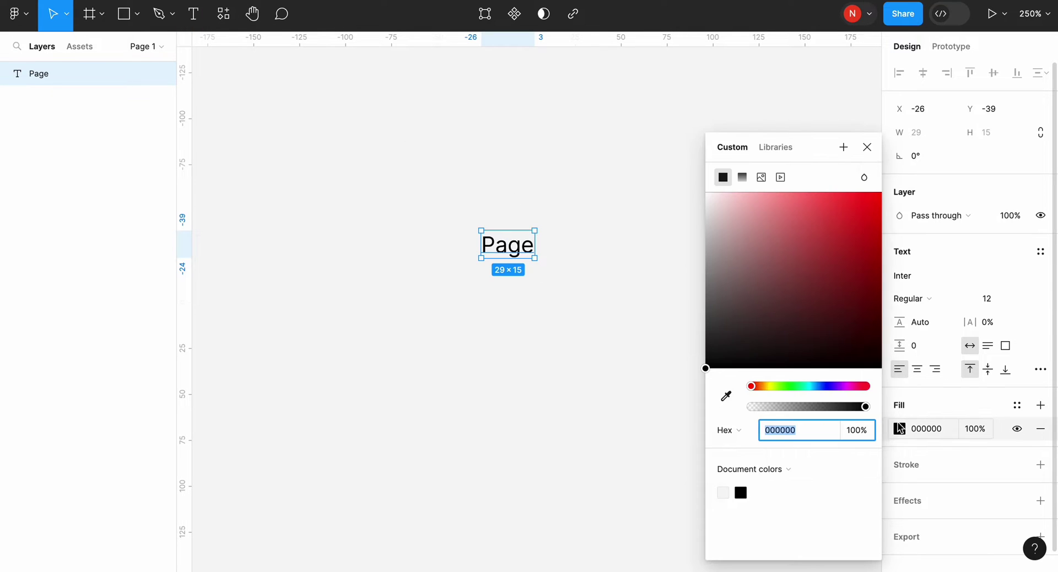
text(0066FF)
key(Return)
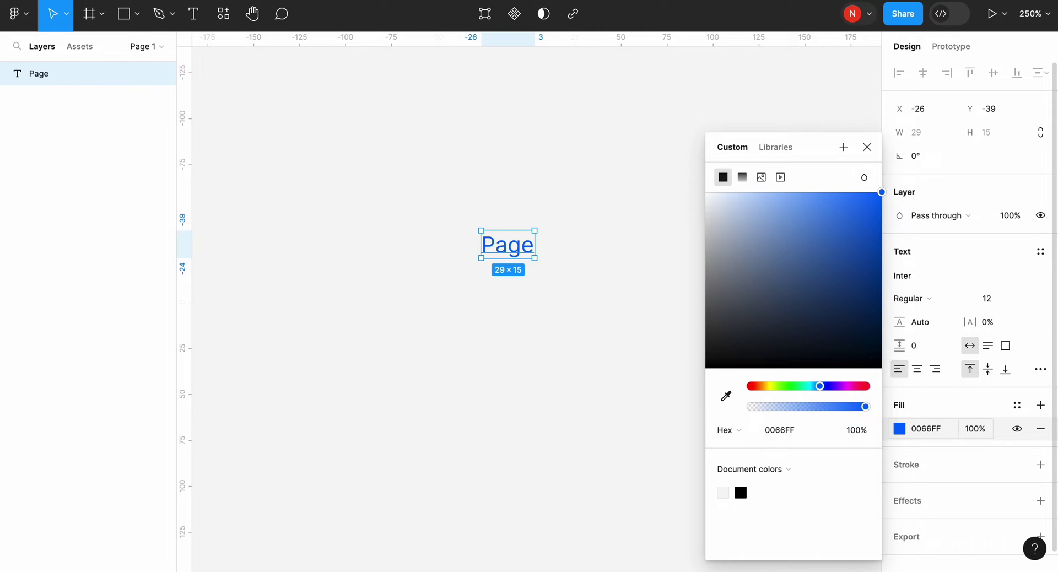
click(640, 399)
Set the Page text to size 16, centred horizontally and middle-aligned vertically.
click(522, 243)
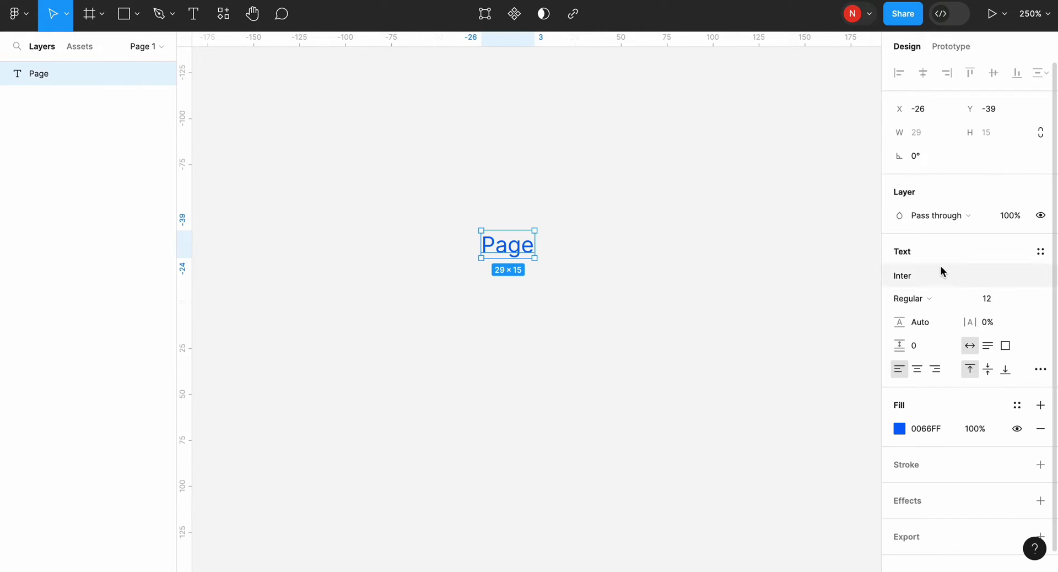
click(989, 296)
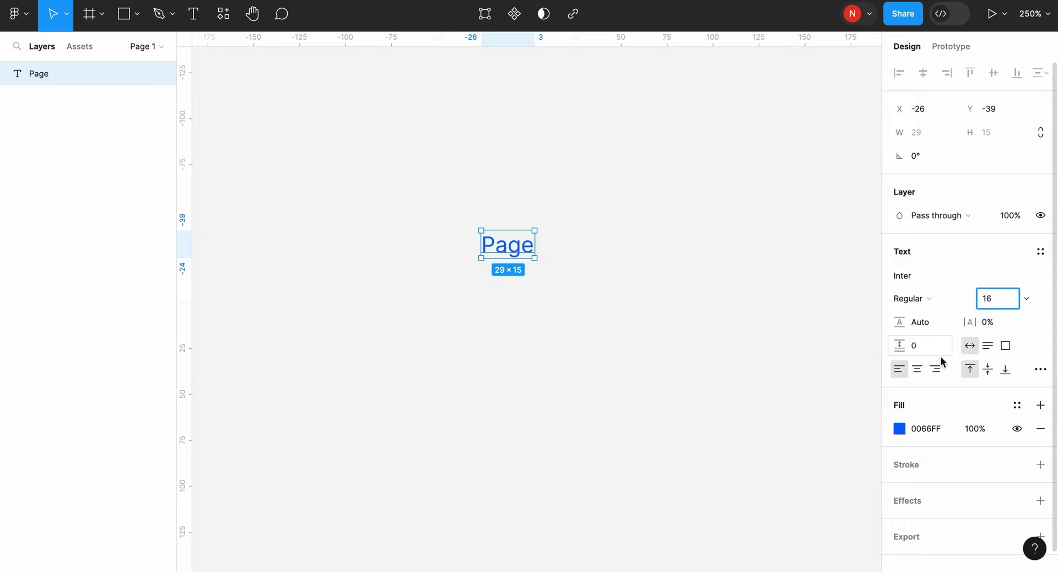
click(918, 370)
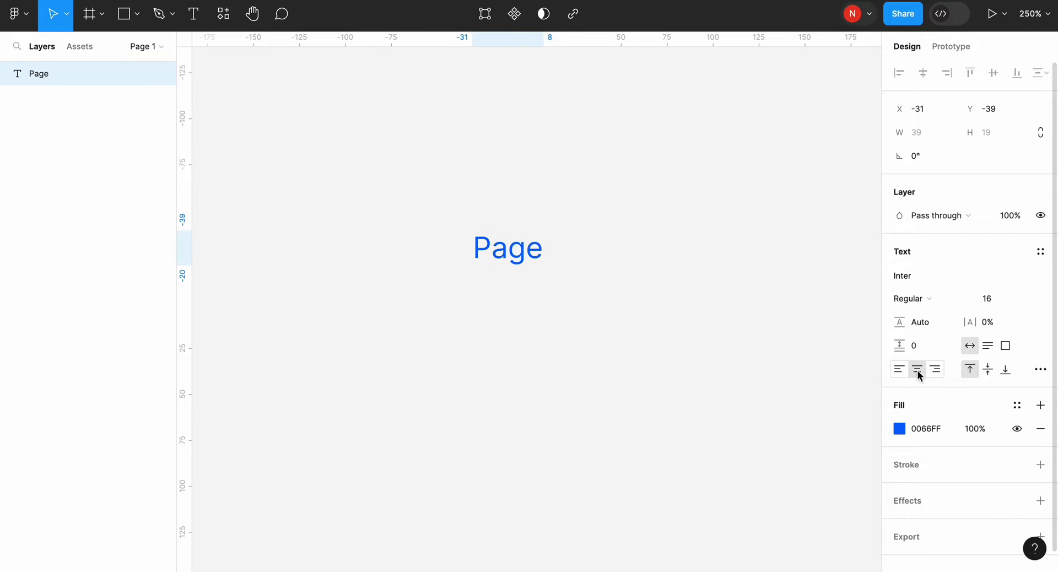
click(988, 371)
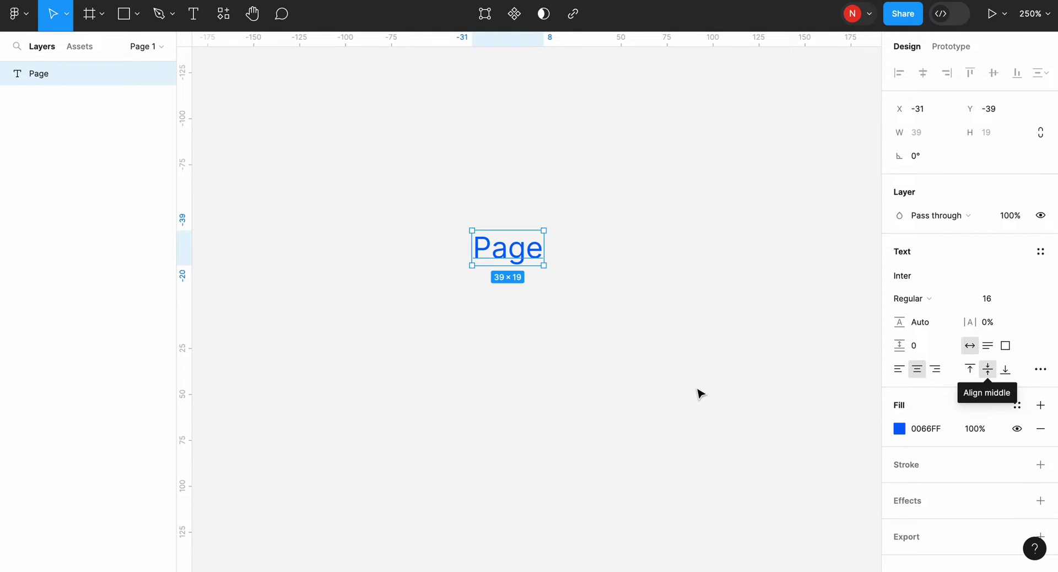
click(561, 293)
click(518, 253)
Wrap the Page text in auto layout with 16 horizontal and 8 vertical padding.
right_click(522, 249)
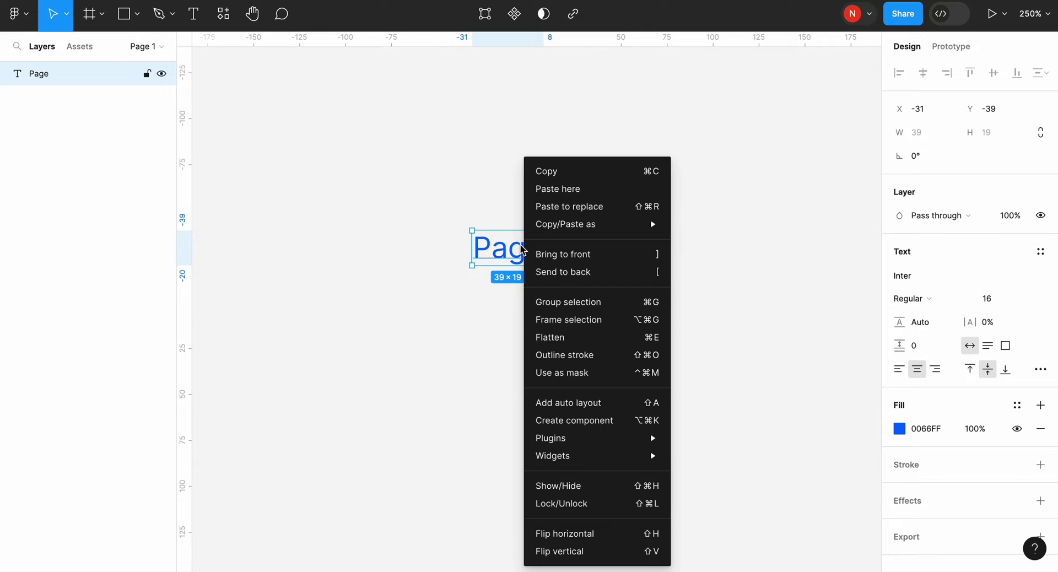
click(594, 406)
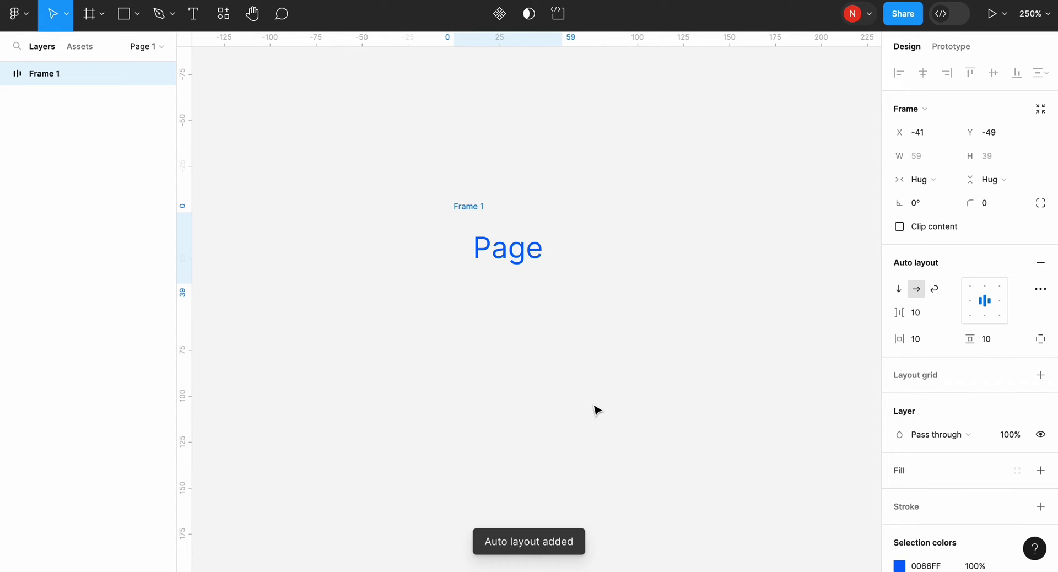
click(930, 341)
text(16)
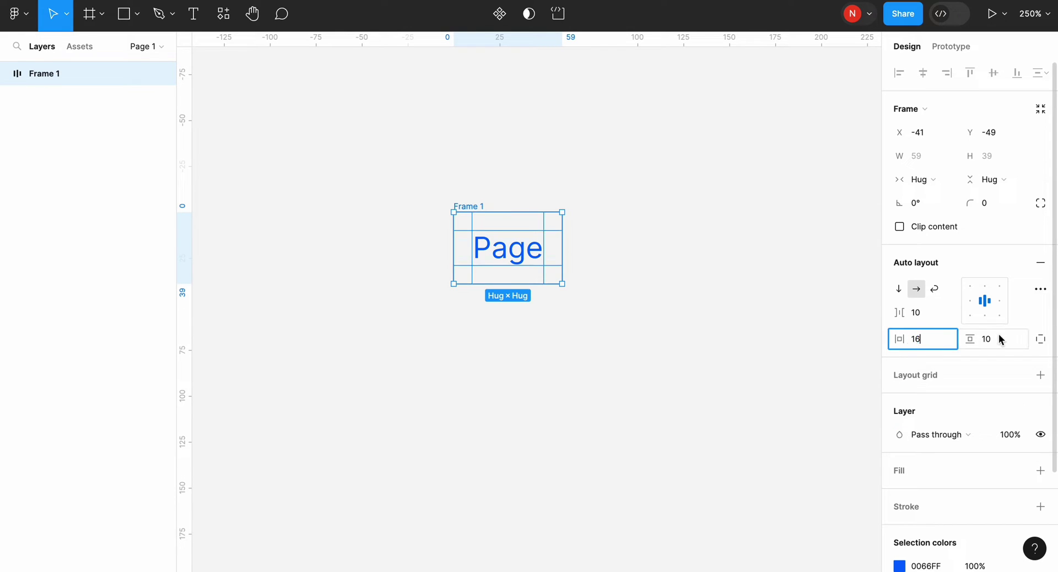
click(997, 340)
text(8)
key(Return)
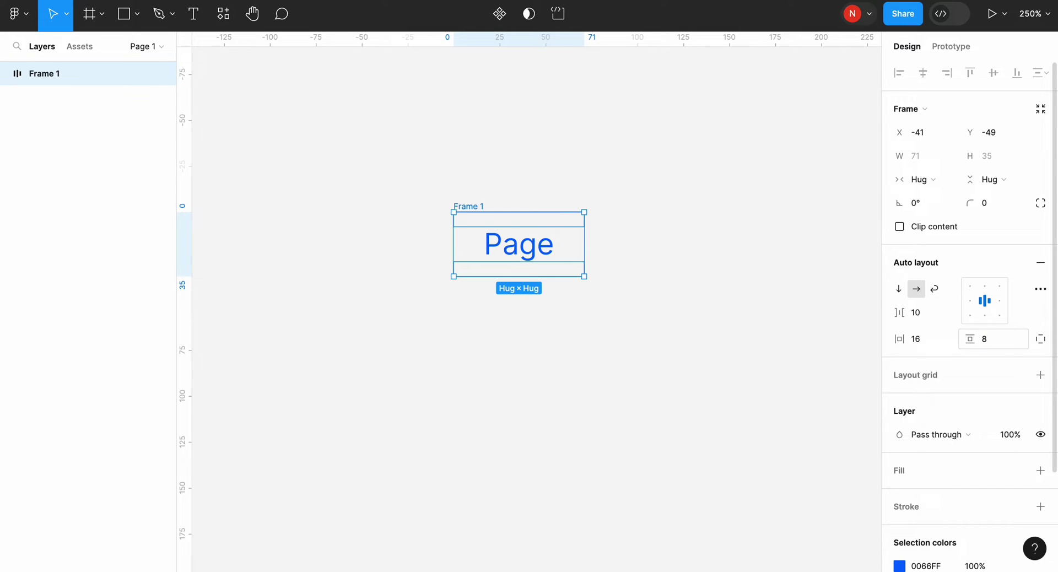
Give the auto-layout frame a fixed width and rename it Tab.
click(942, 185)
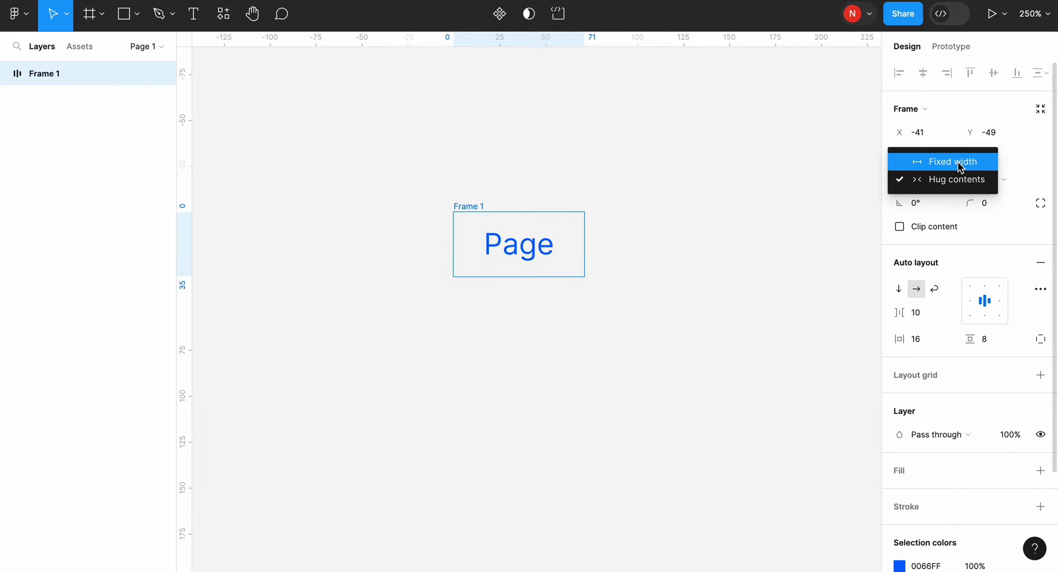
click(959, 168)
click(713, 314)
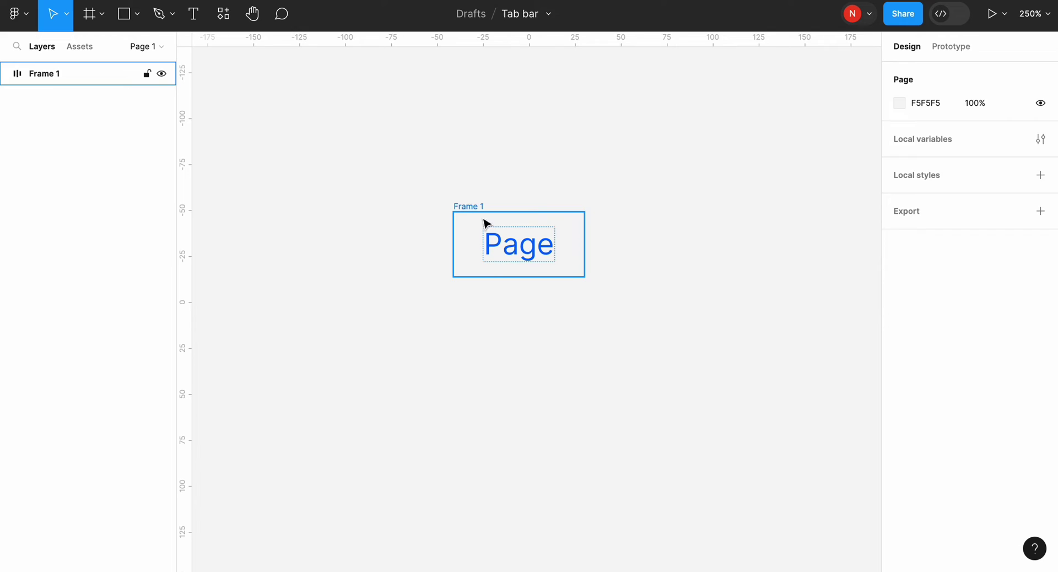
double_click(468, 205)
text(Tab)
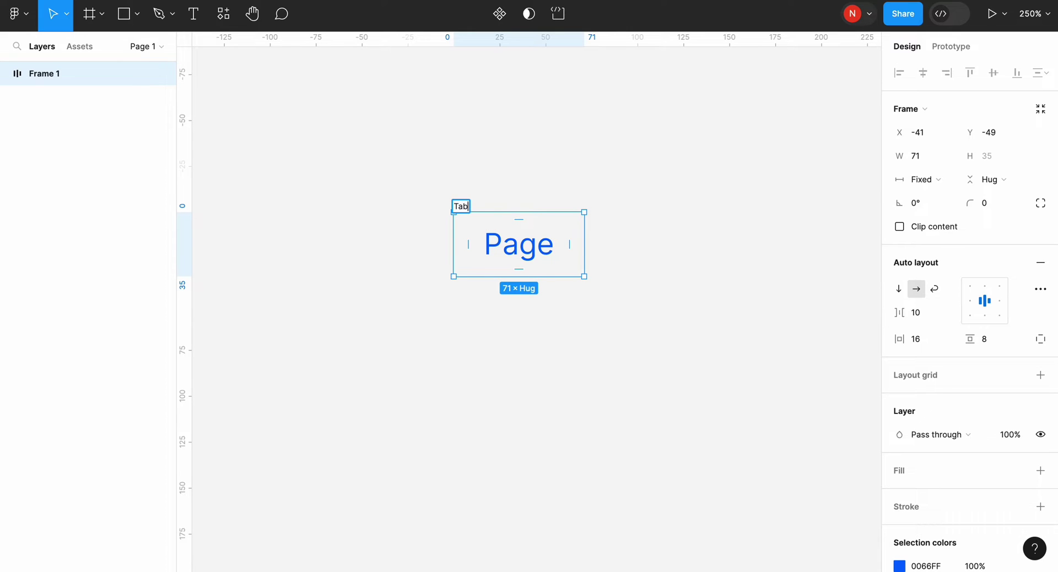
key(Return)
click(442, 227)
Make the Tab frame a component with a variant property.
click(462, 209)
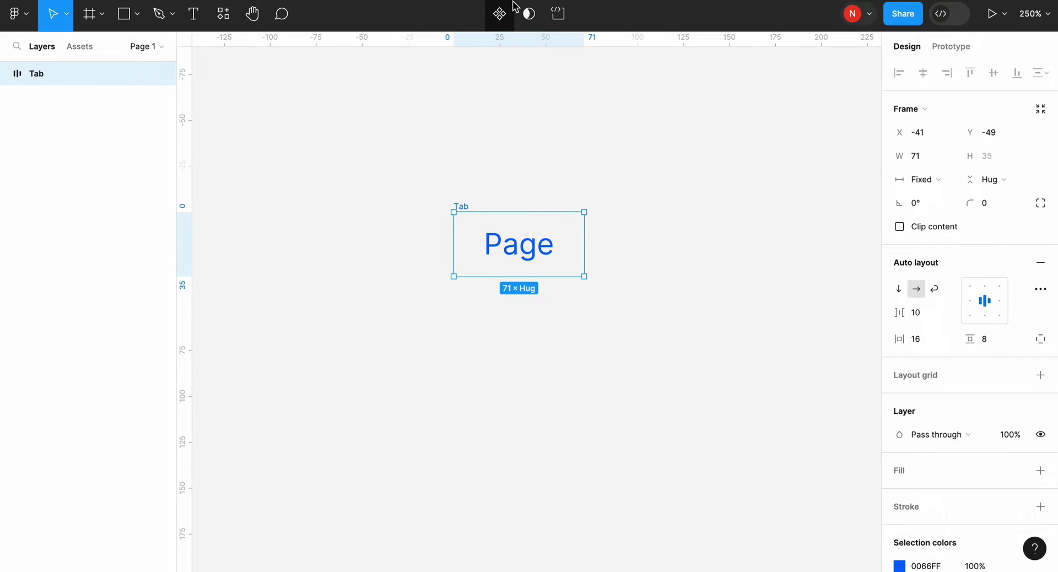
click(502, 13)
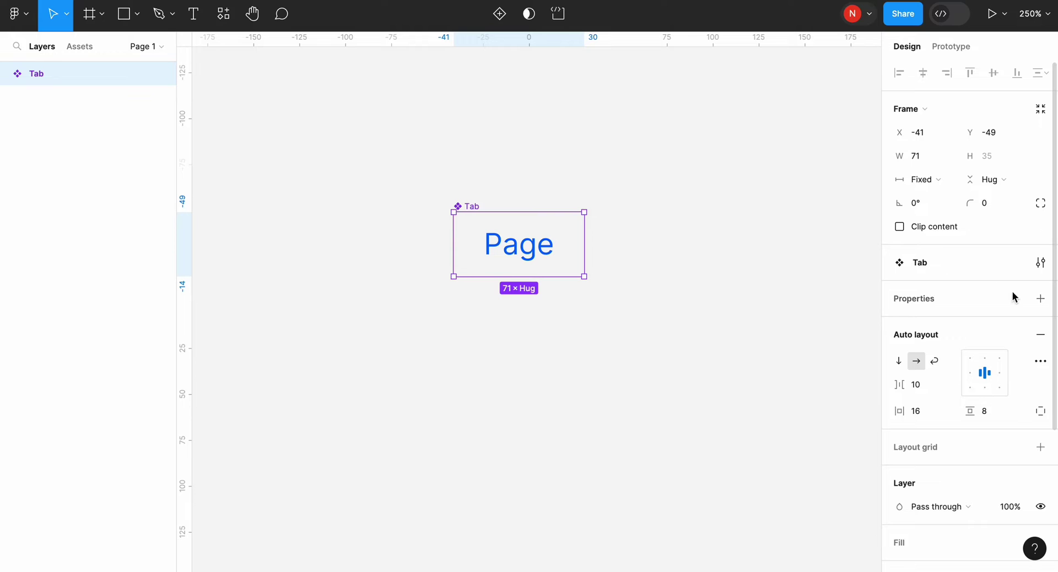
click(1040, 299)
click(969, 345)
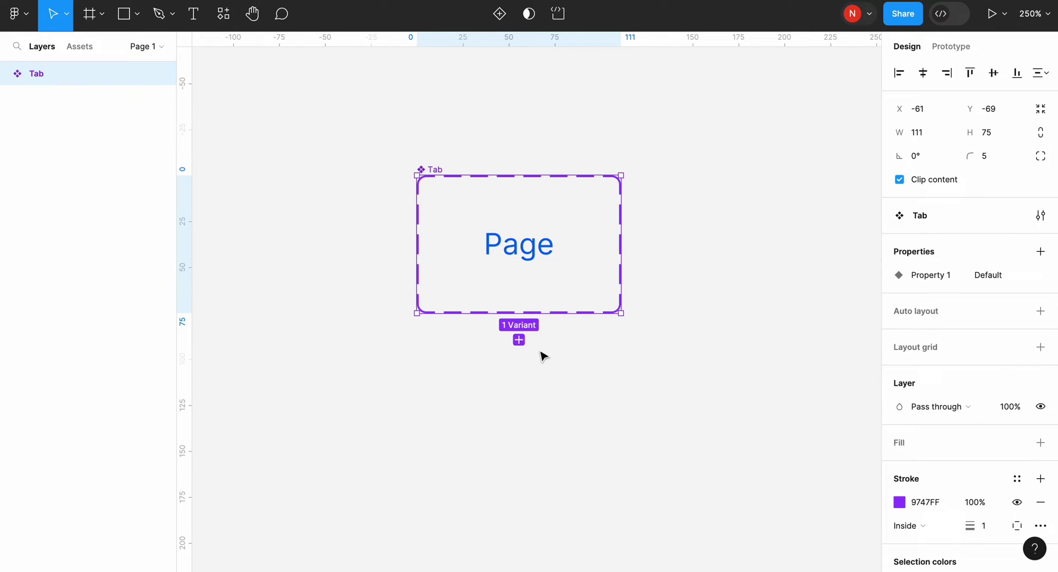
Add two more Tab variants and rename the variant property to State.
click(518, 338)
scroll(525, 346, down, 3)
click(542, 330)
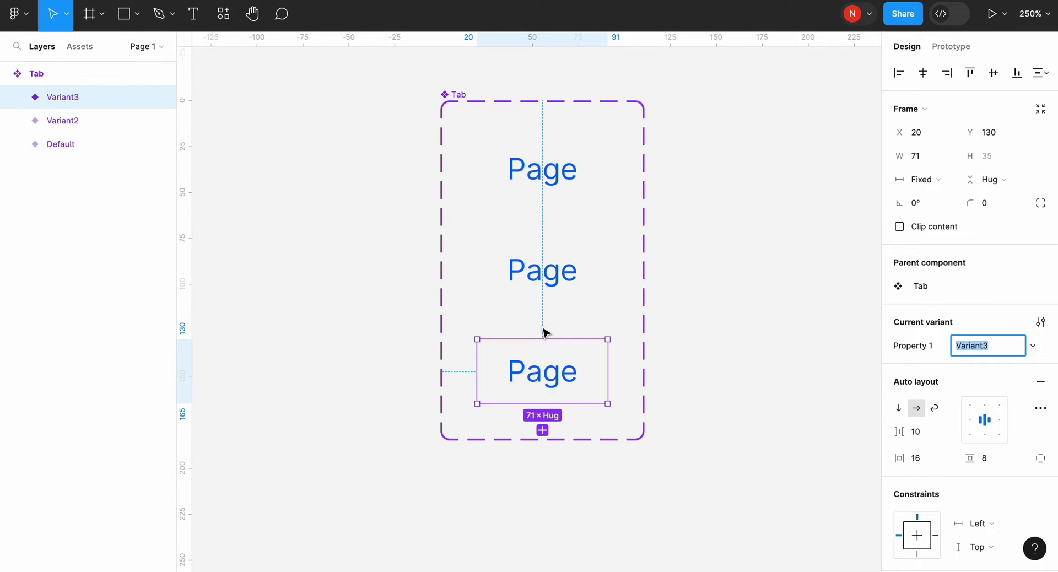
click(578, 290)
double_click(932, 348)
text(State)
key(Tab)
Name the middle variant Hover and give it a 0066FF fill at 5% opacity.
text(H)
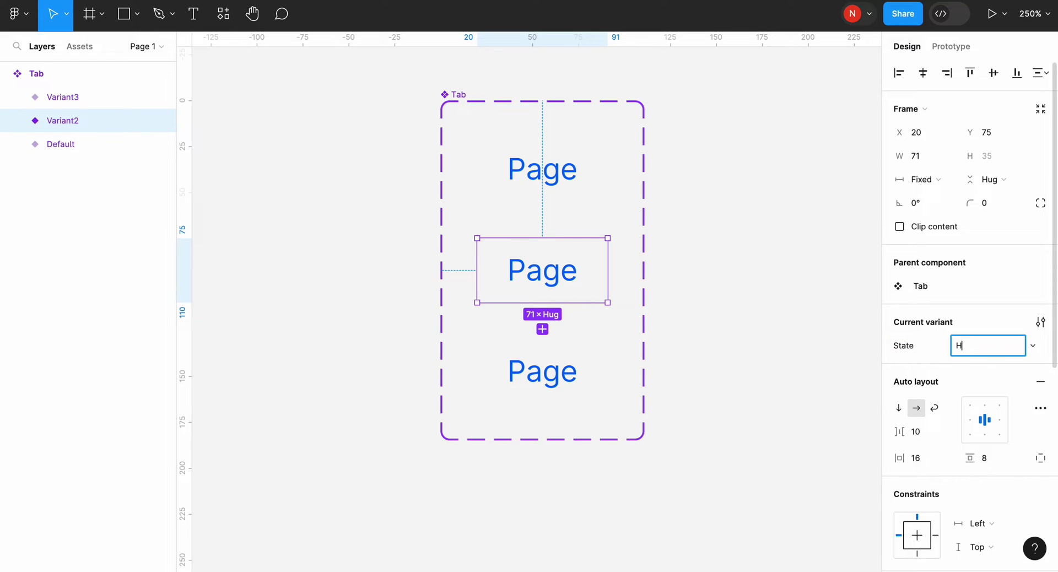
key(Return)
scroll(970, 315, down, 5)
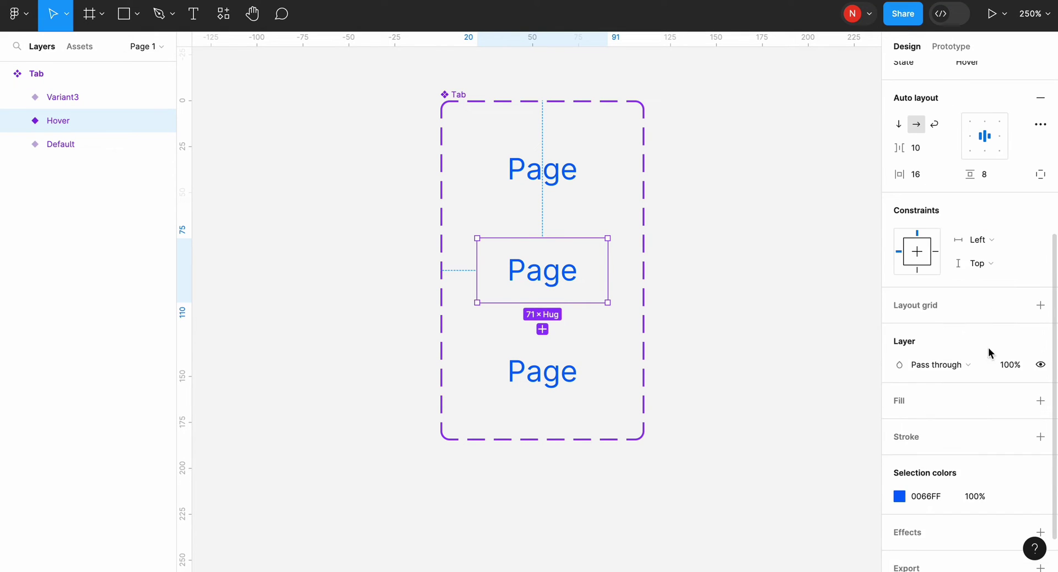
scroll(986, 359, down, 1)
click(1040, 348)
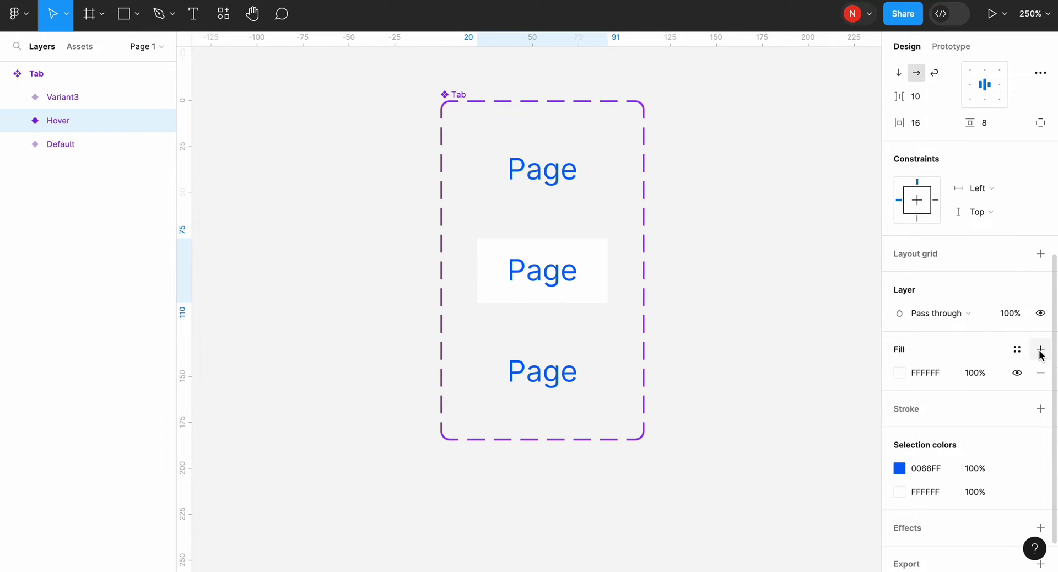
click(901, 373)
click(724, 492)
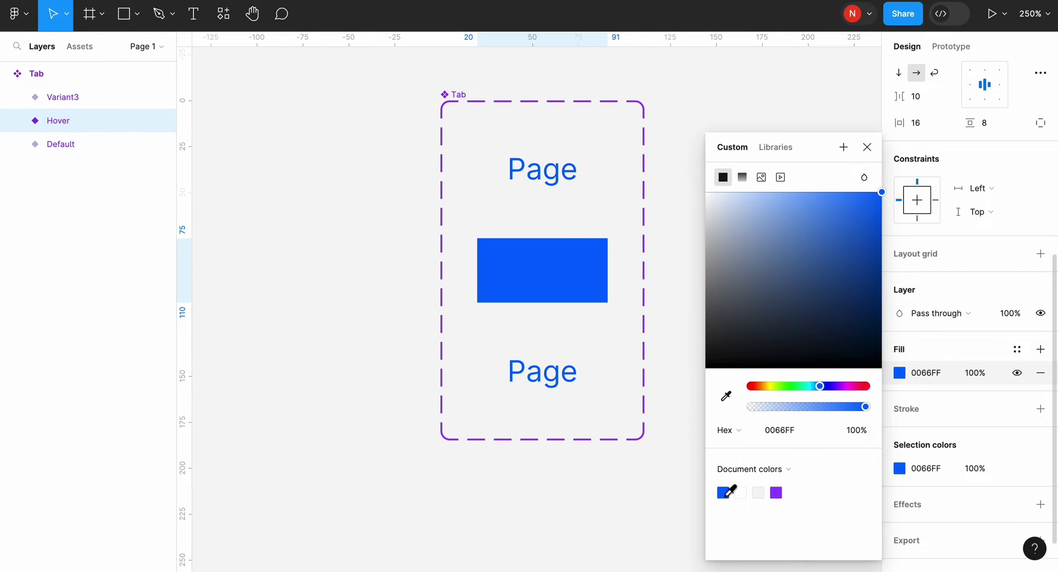
drag(775, 406, 758, 411)
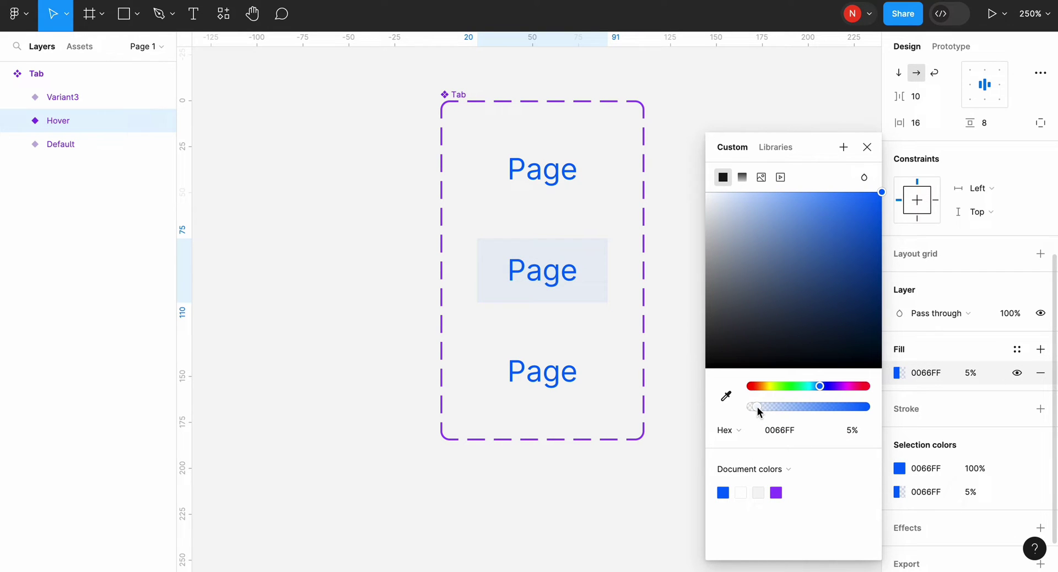
Set the bottom variant's State value to Selected.
click(558, 393)
scroll(1042, 274, up, 5)
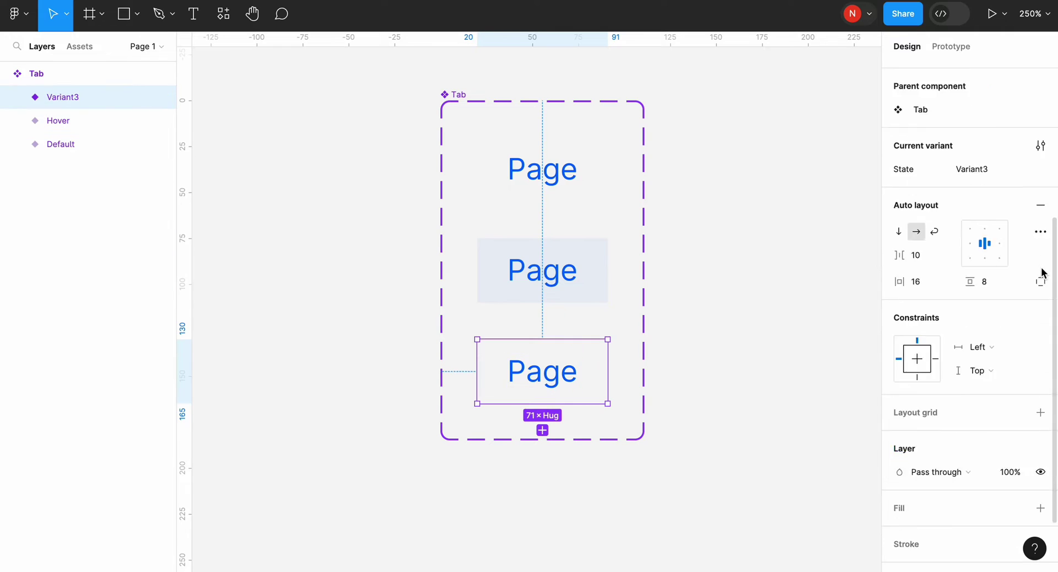
click(974, 347)
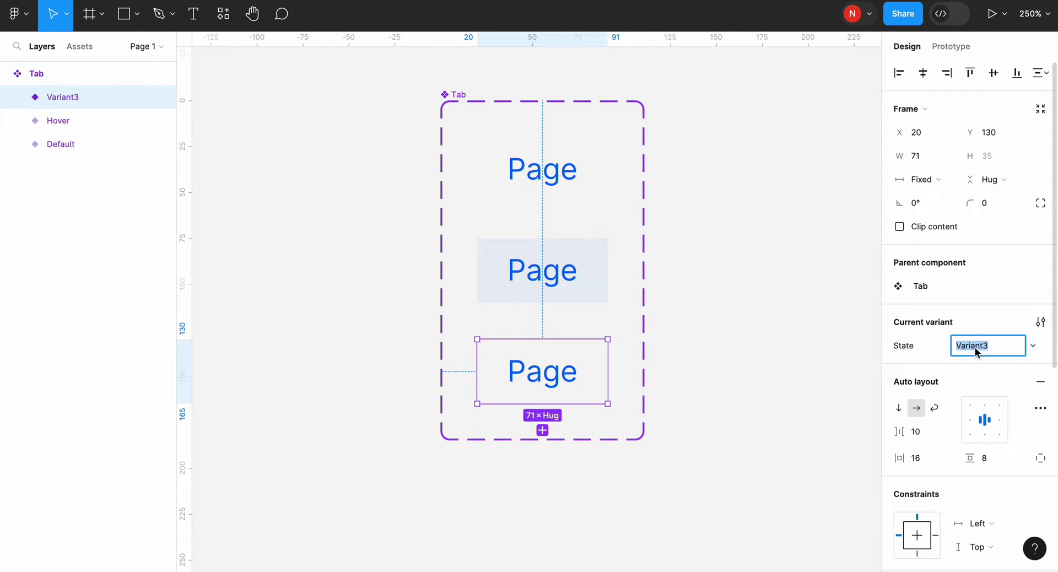
text(Selected)
key(Return)
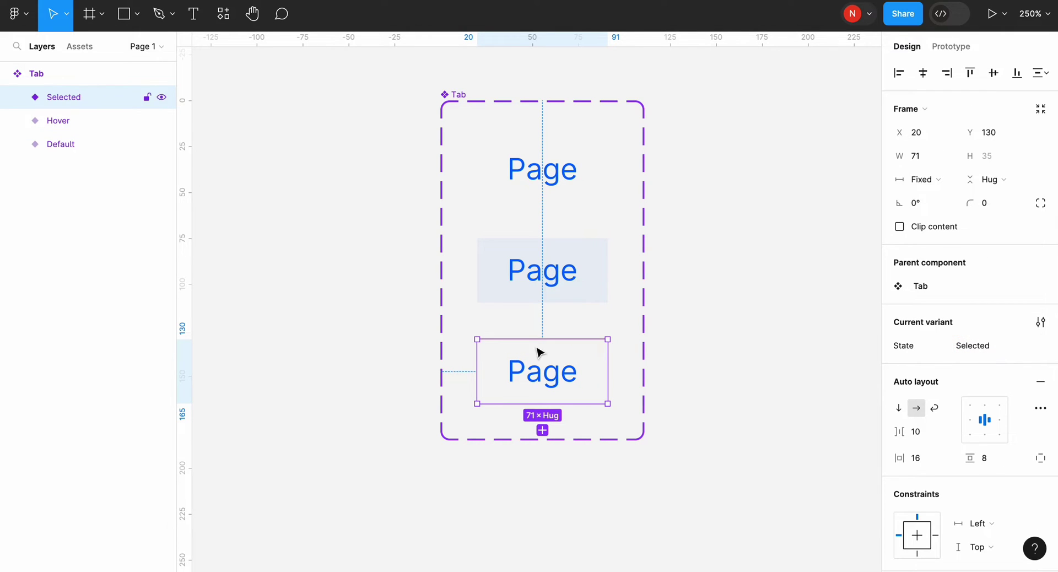
click(369, 206)
Draw a thin rectangle bar filled with the document blue 0066FF.
click(137, 14)
click(128, 46)
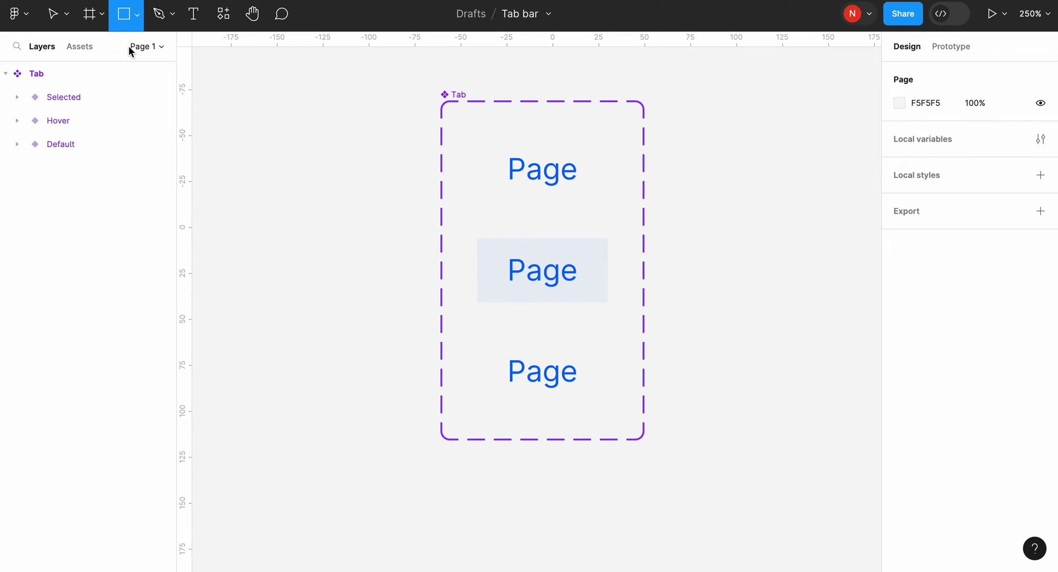
mouse_move(251, 382)
mouse_down()
mouse_move(347, 404)
mouse_move(340, 386)
mouse_up()
click(899, 274)
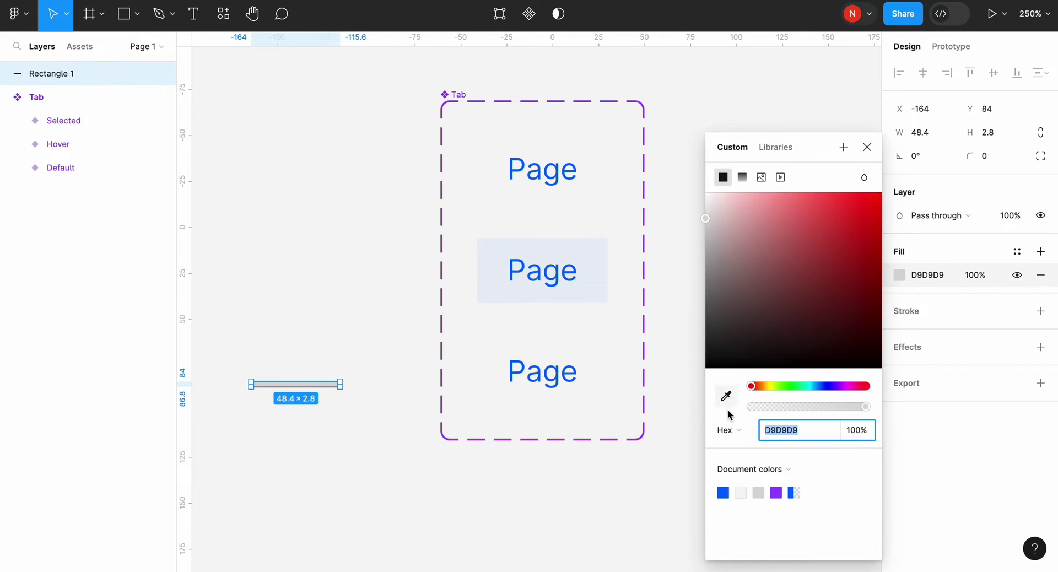
click(724, 491)
click(283, 503)
Move the bar into the Selected variant, absolutely positioned under the text, 71 wide.
click(309, 386)
drag(339, 385, 531, 408)
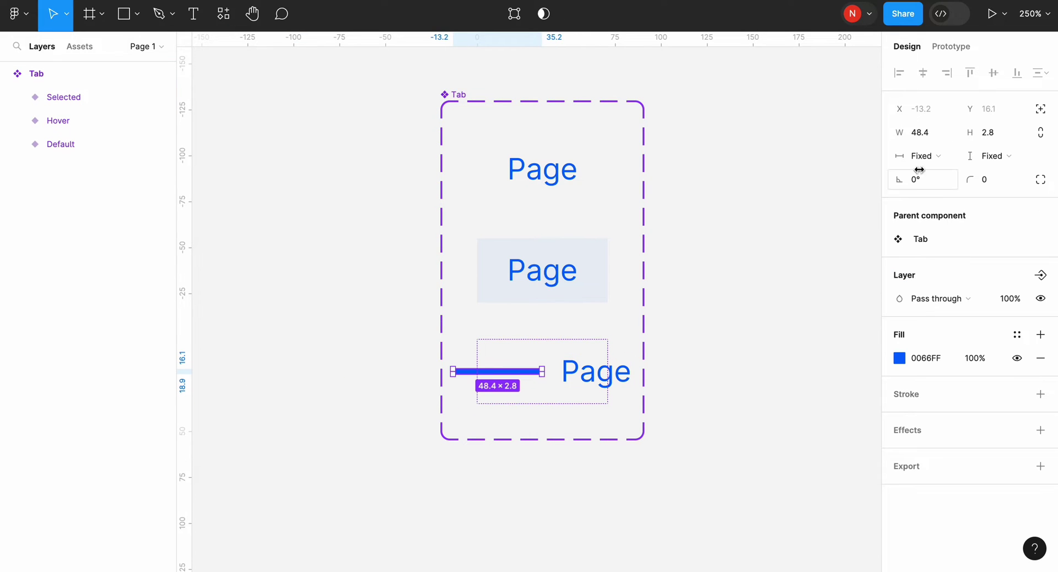
click(1040, 109)
drag(499, 372, 560, 409)
scroll(570, 399, up, 3)
click(762, 348)
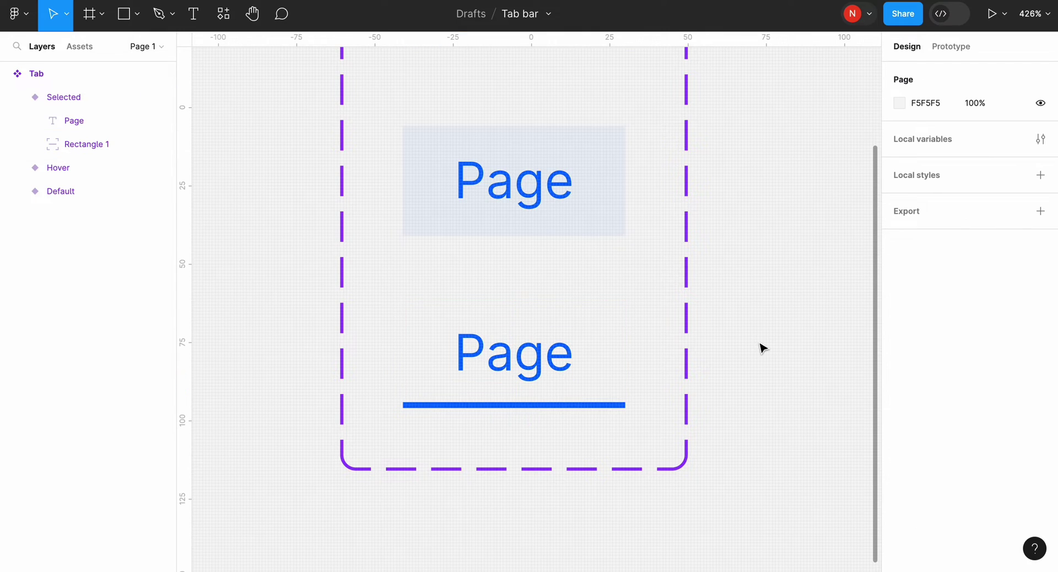
scroll(763, 348, down, 5)
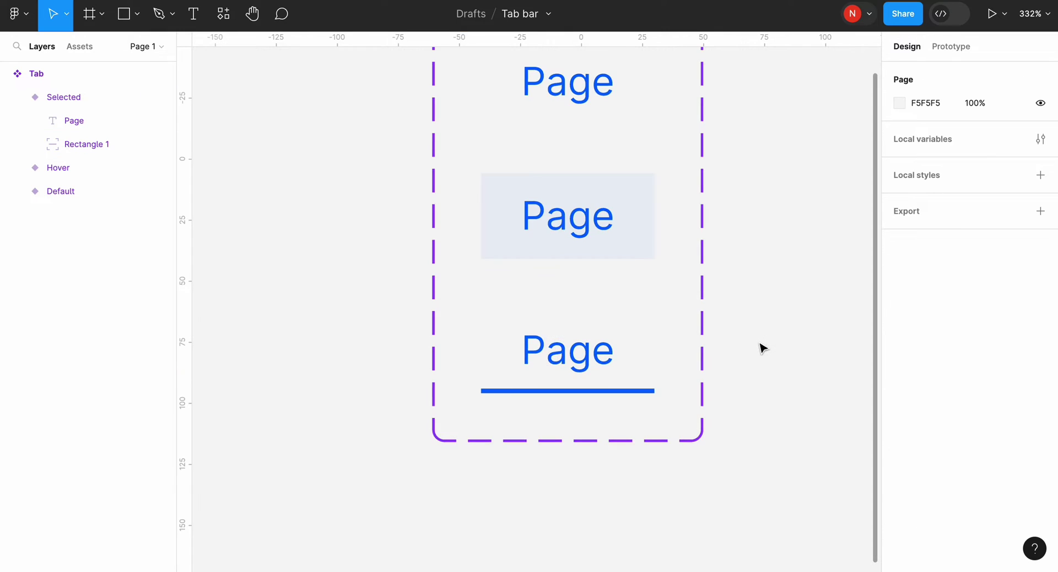
click(590, 220)
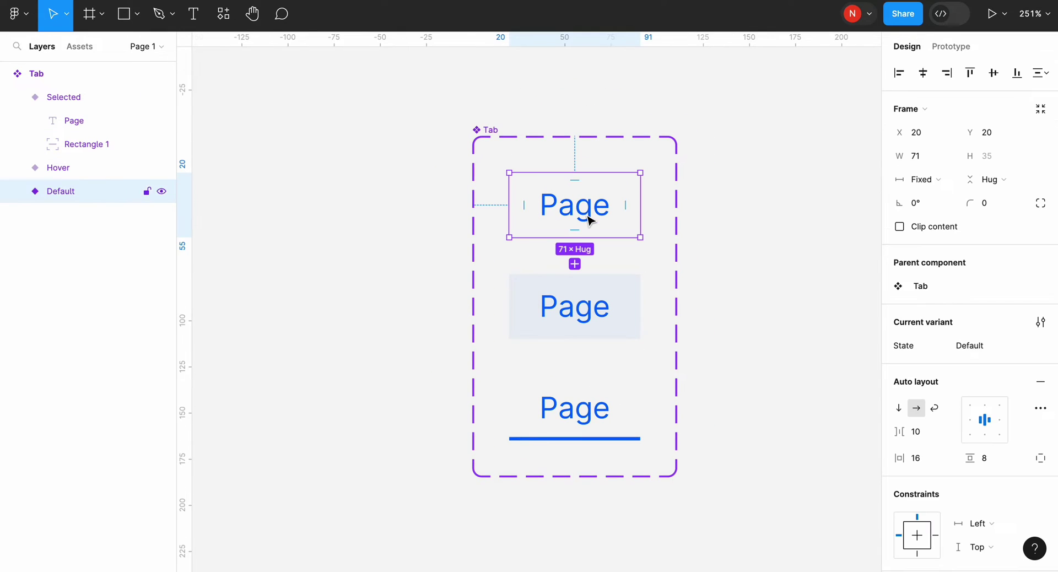
Link Default to Hover with a While hovering trigger, Smart animate, ease out, 100ms.
click(955, 48)
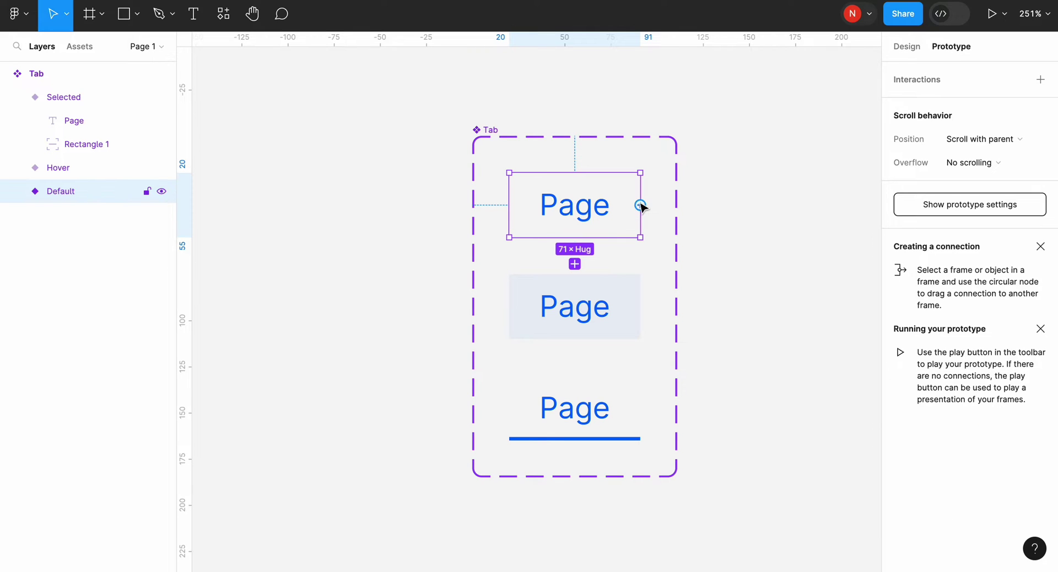
drag(641, 206, 594, 318)
click(543, 316)
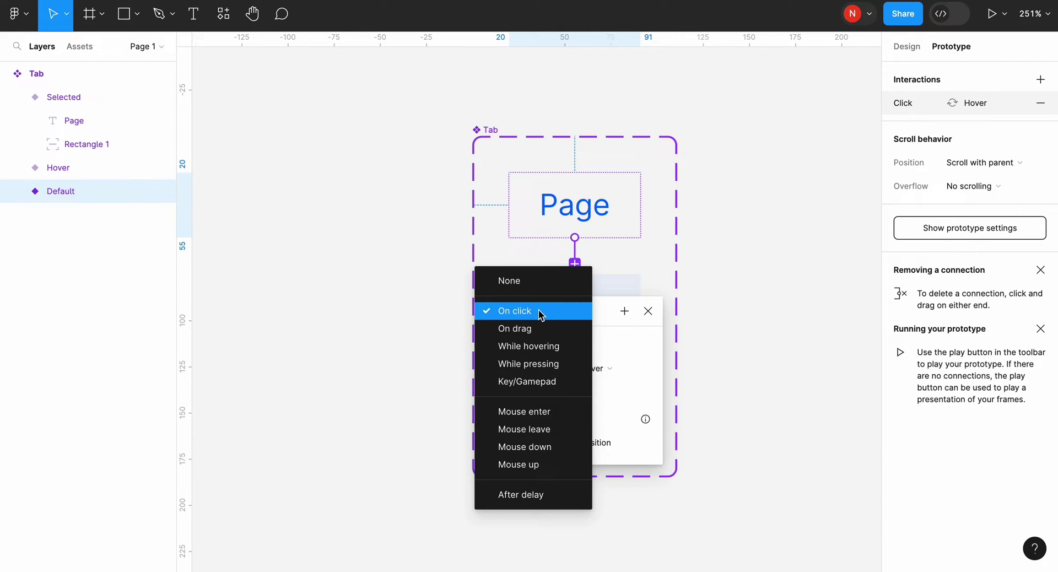
click(529, 346)
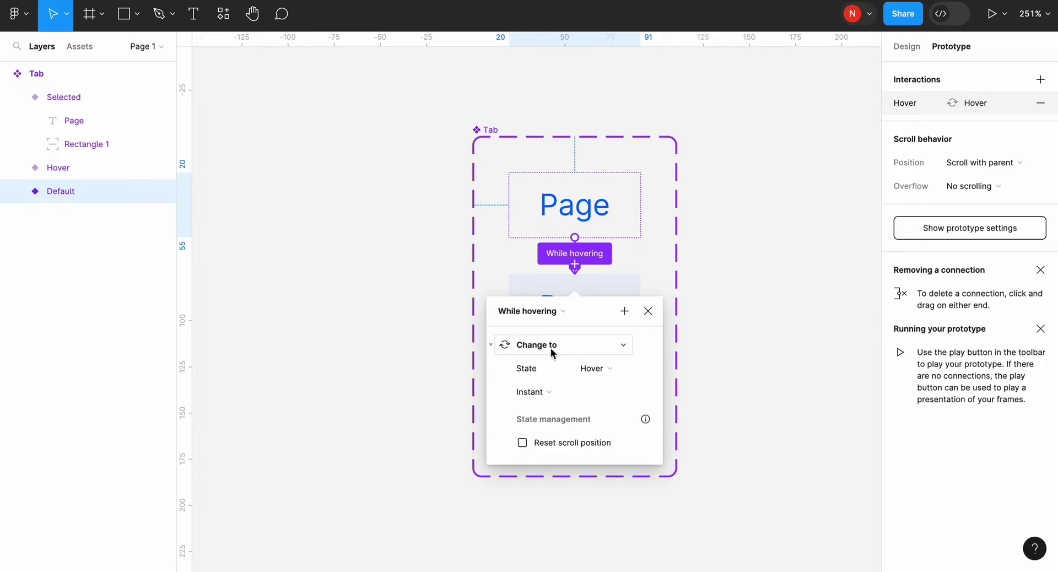
click(555, 392)
click(565, 428)
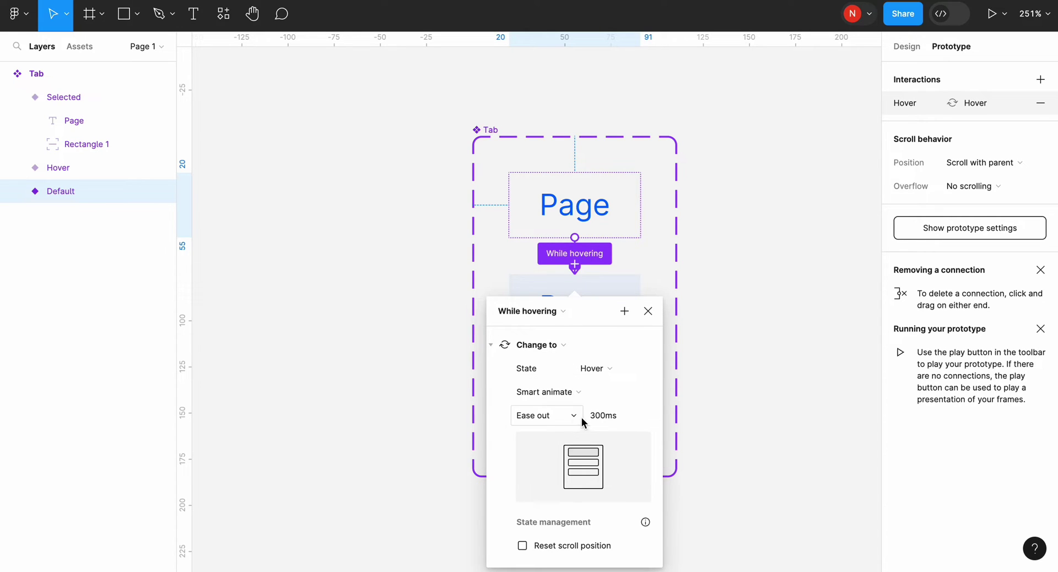
drag(586, 415, 601, 416)
text(1)
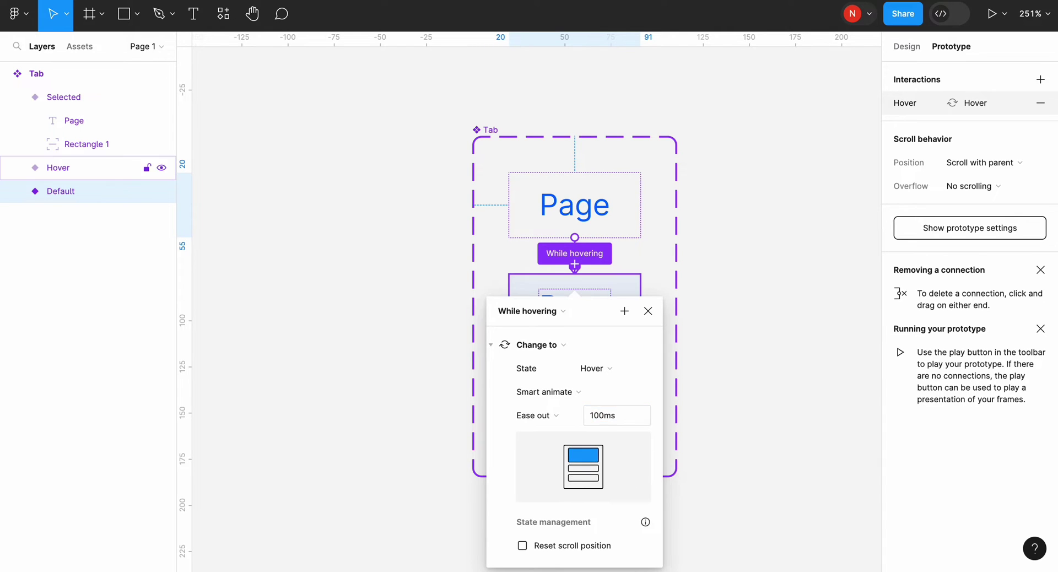
click(805, 234)
Link the Hover variant to Selected with an On click smart-animate interaction.
click(609, 312)
scroll(607, 311, down, 1)
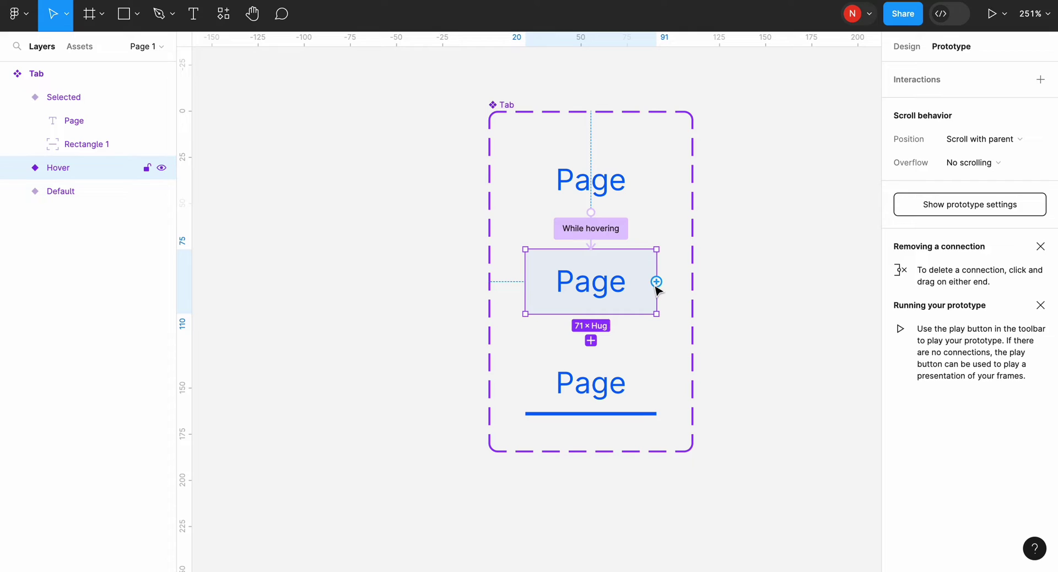
drag(656, 281, 608, 399)
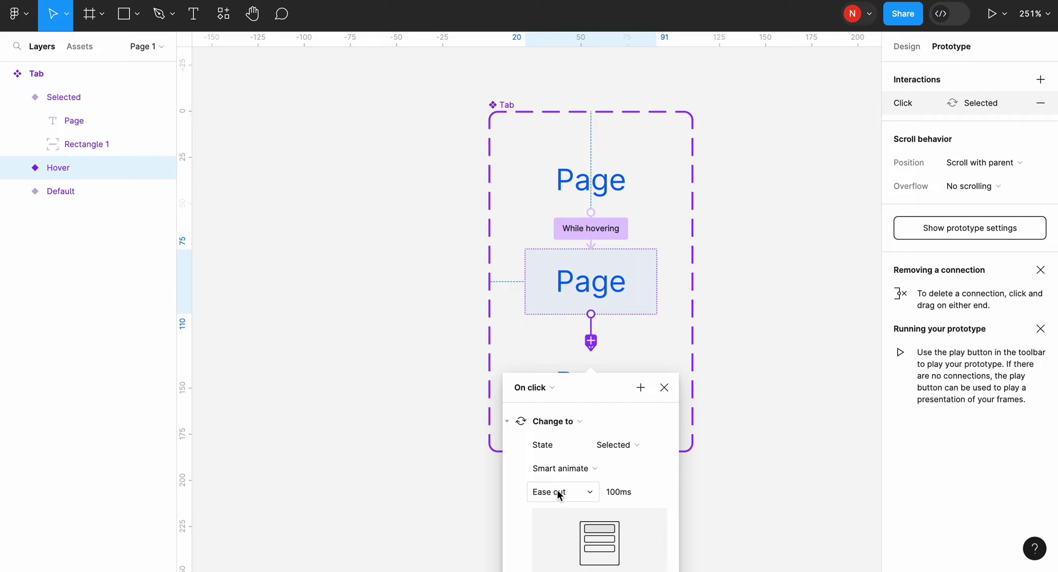
Place Tab component instances from Assets on the canvas beside the component.
click(754, 457)
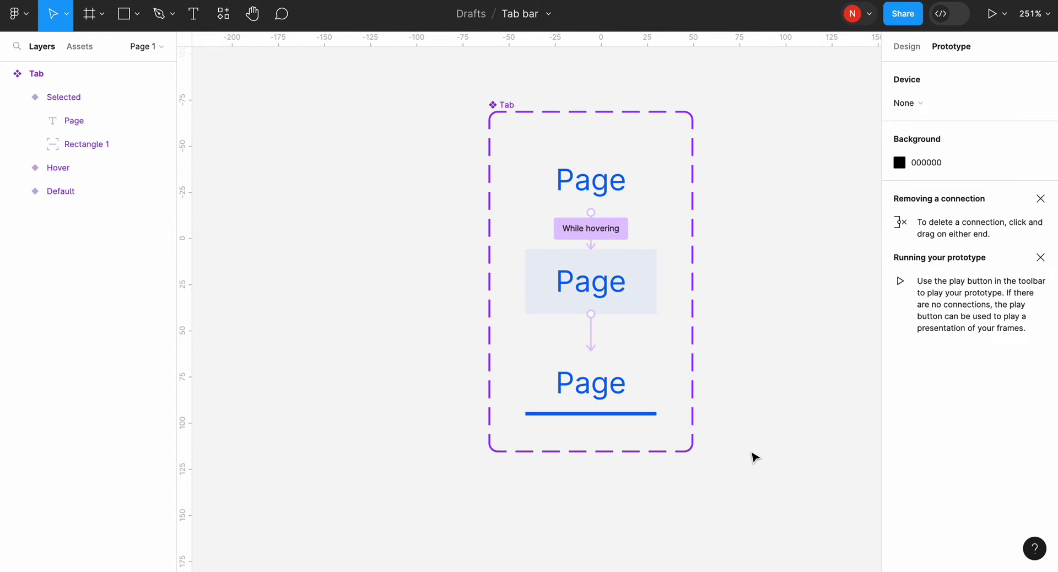
scroll(754, 458, down, 3)
scroll(754, 457, right, 4)
scroll(753, 456, right, 4)
scroll(753, 456, down, 3)
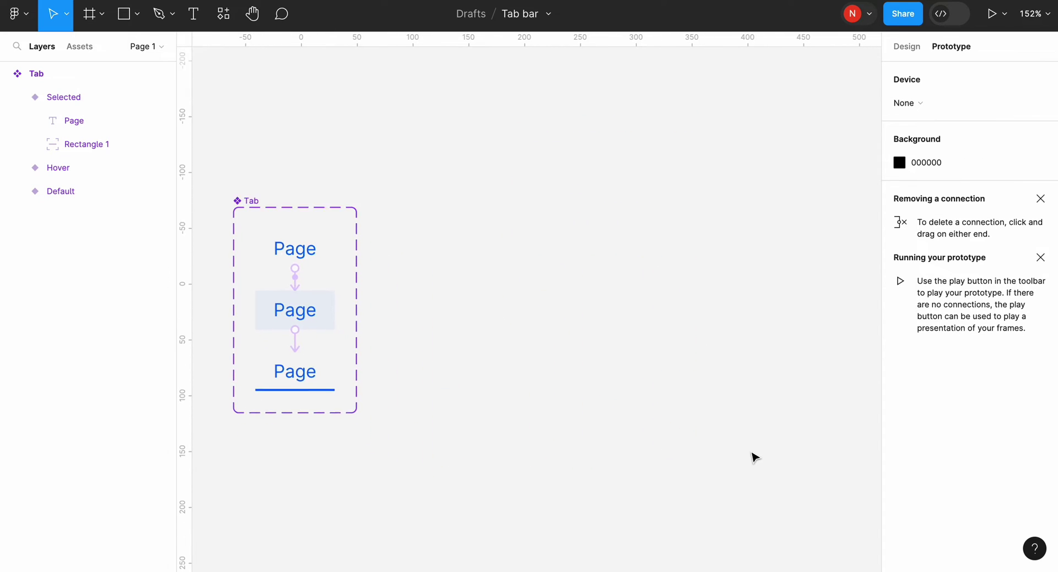
click(80, 48)
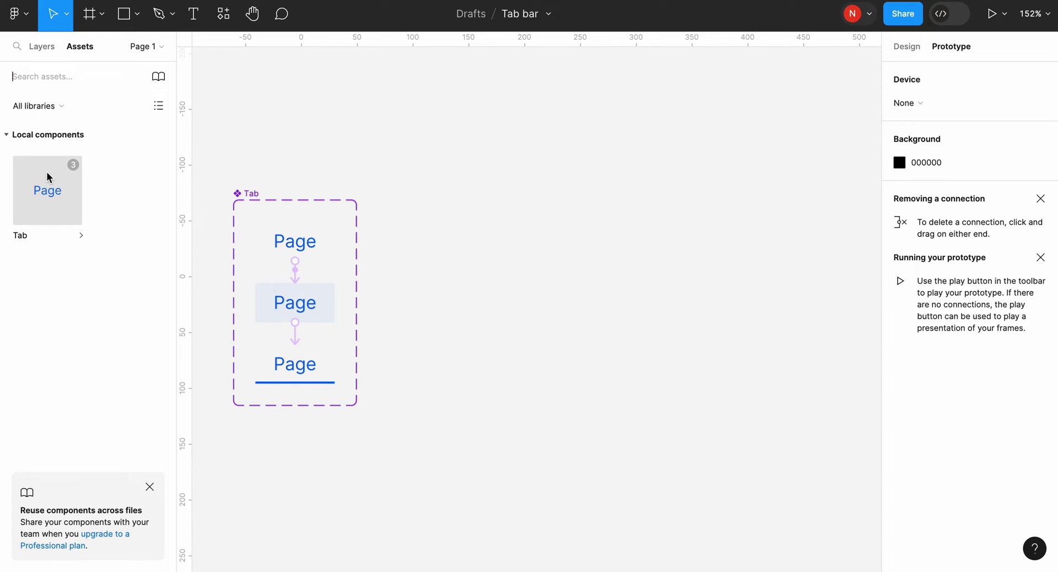
drag(451, 266, 451, 267)
drag(72, 164, 656, 298)
Relabel the three Tab instances Home, Service and Reach.
click(452, 301)
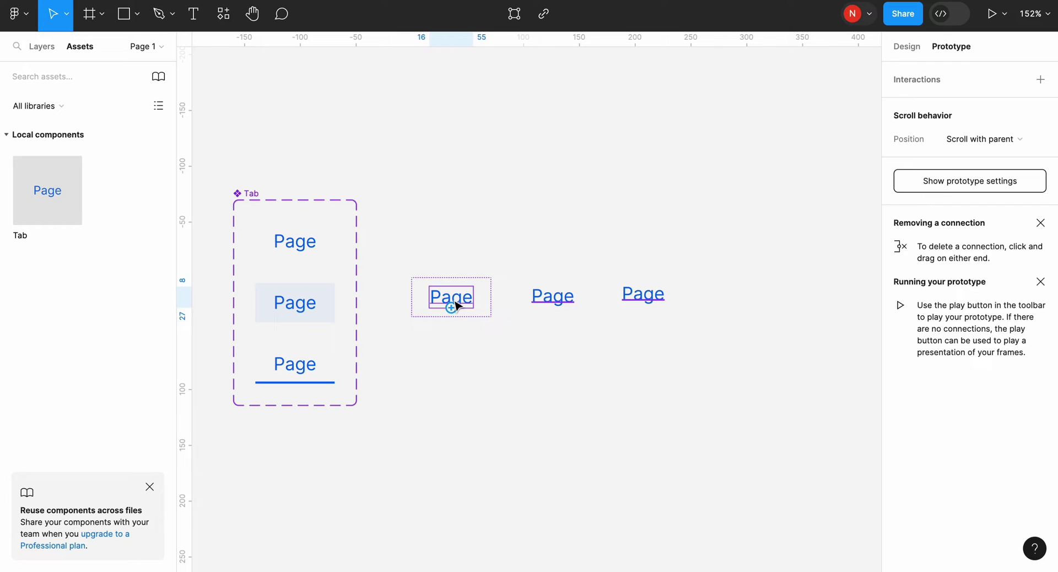
text(Home)
key(Escape)
double_click(553, 296)
text(Service)
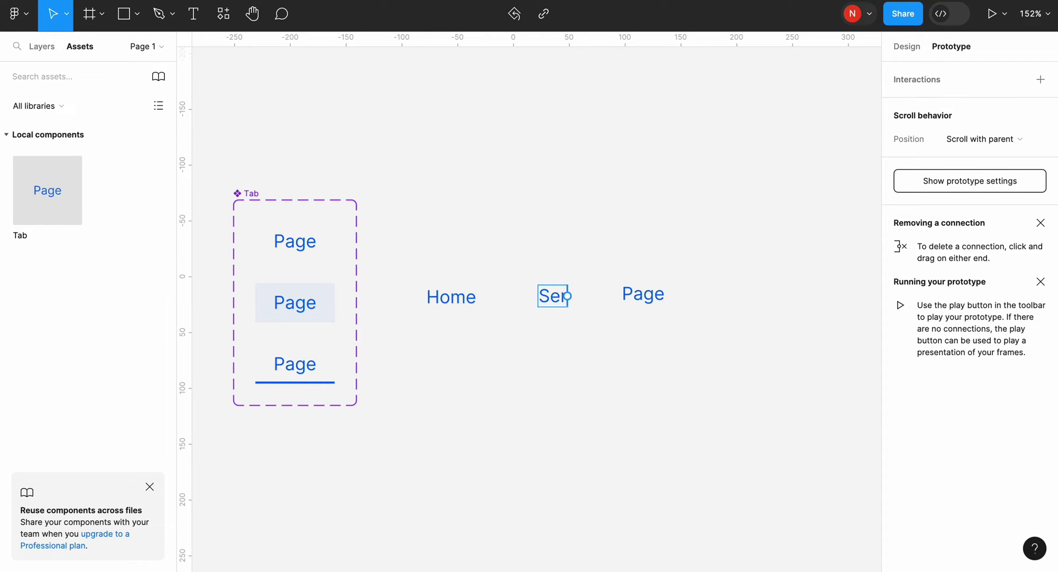
key(Escape)
double_click(655, 294)
text(Reach)
key(Escape)
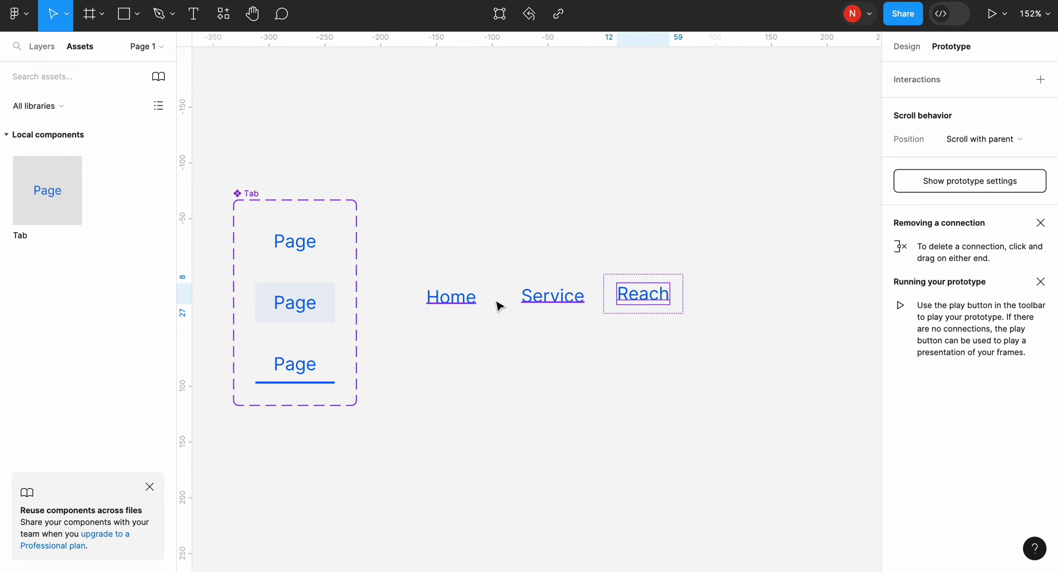
click(452, 300)
Select the Home, Service and Reach tabs and space them horizontally with 0 gap.
click(43, 46)
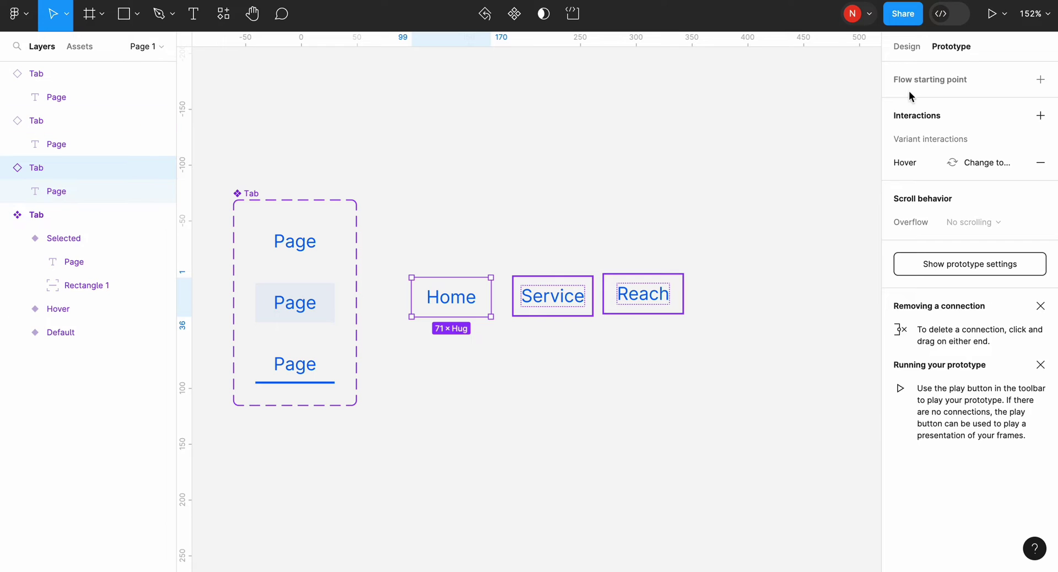
click(907, 46)
click(650, 341)
click(451, 300)
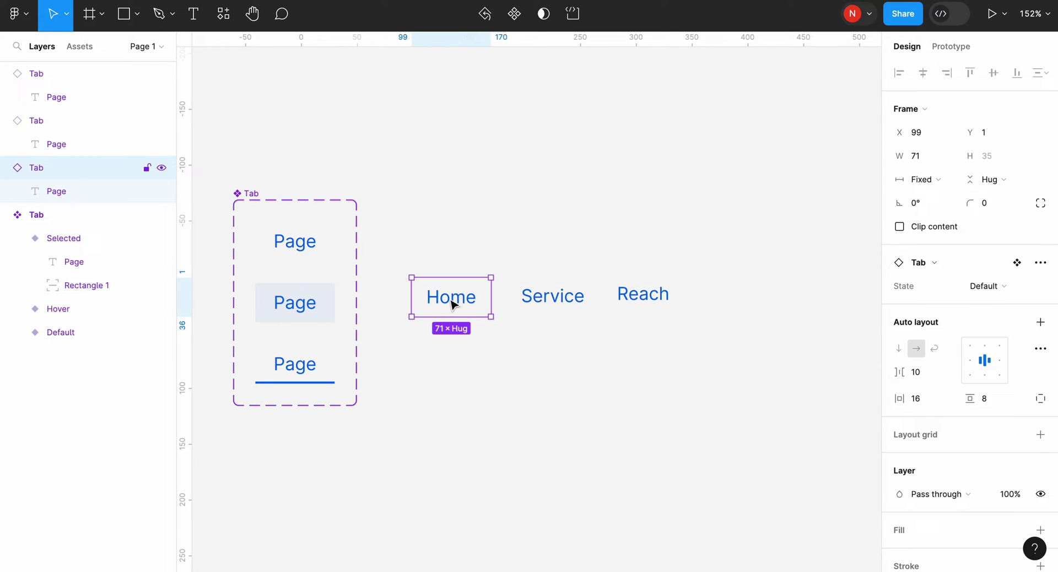
shift+click(553, 297)
shift+click(649, 306)
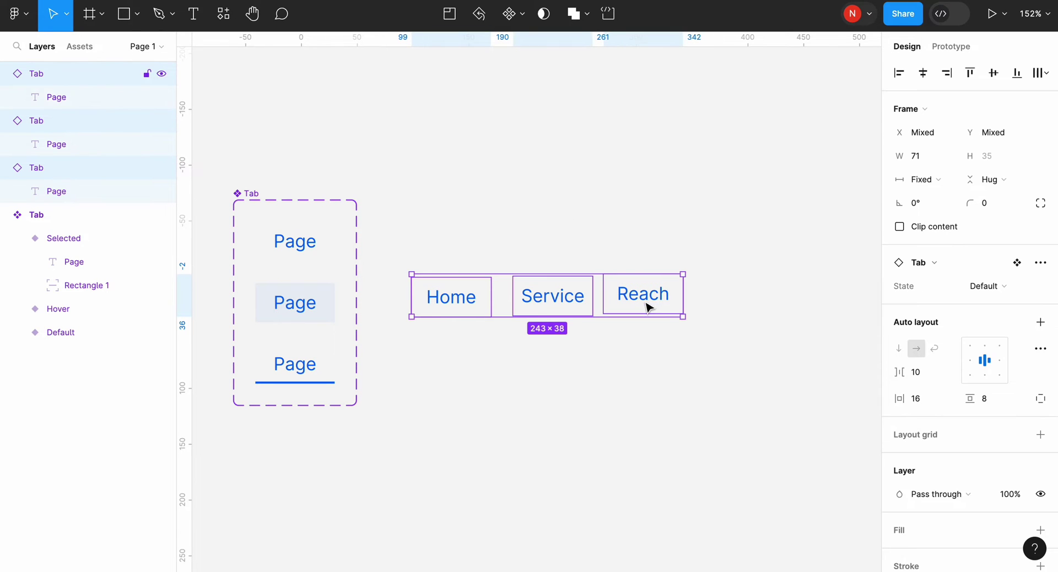
click(1041, 73)
click(977, 138)
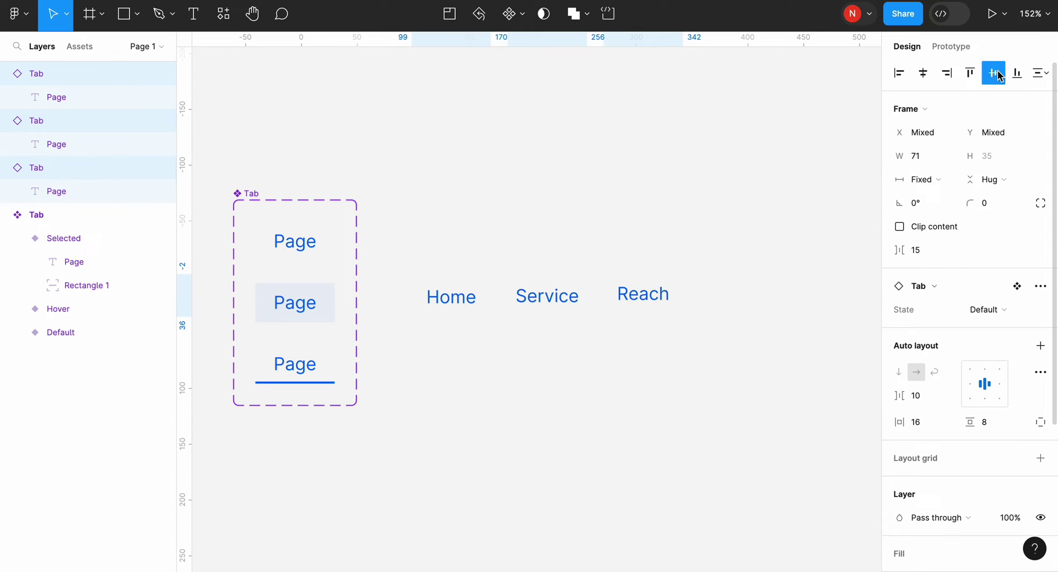
click(918, 251)
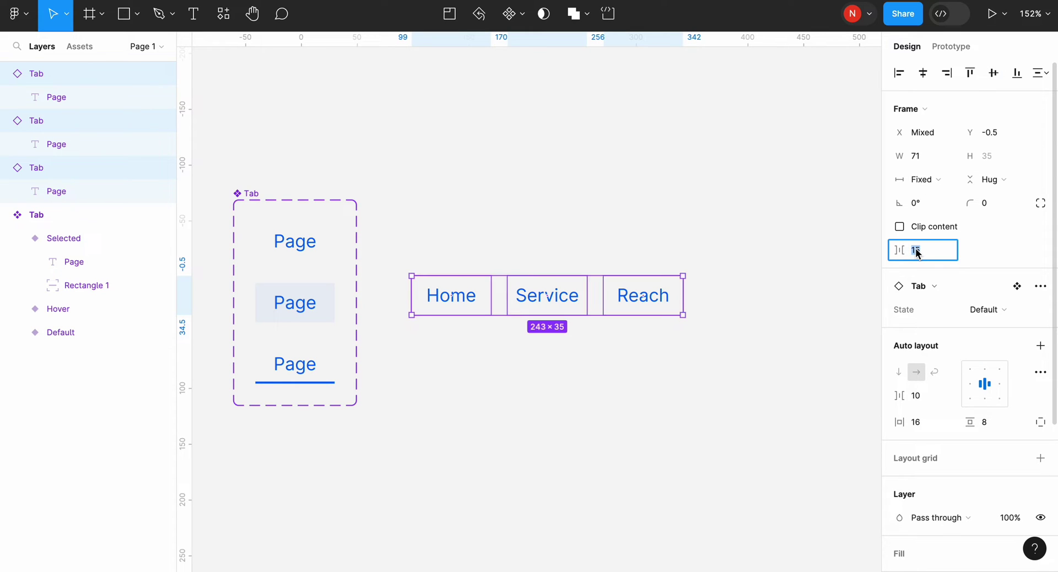
text(0)
key(Return)
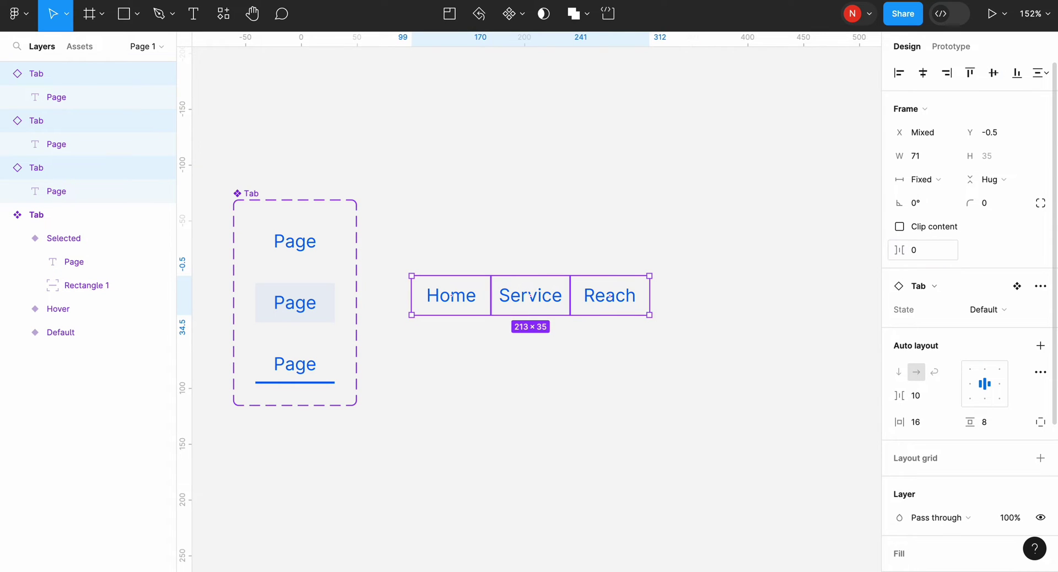
Turn the three tabs into a component named Tab bar.
right_click(588, 297)
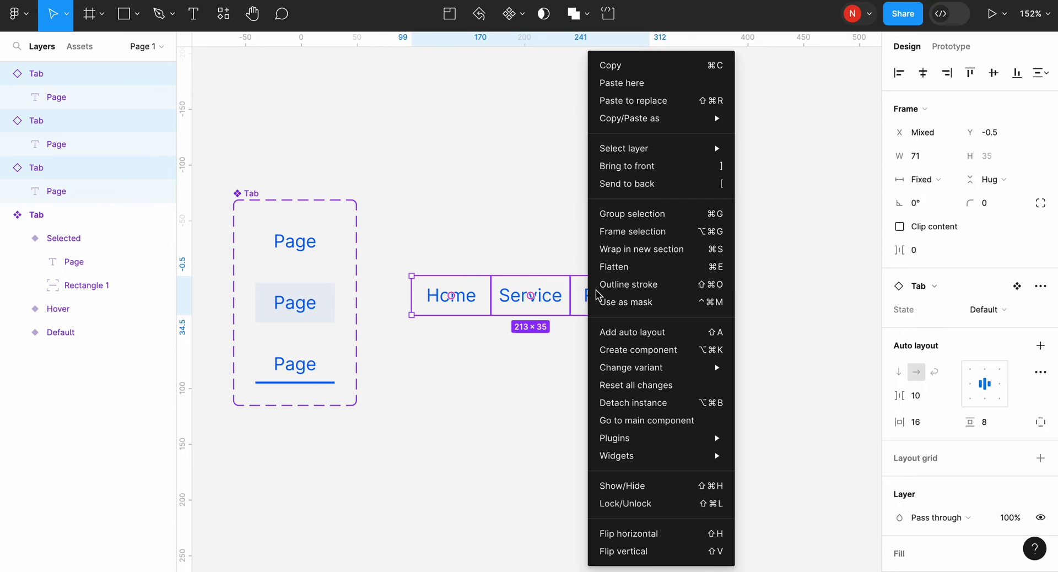
click(637, 351)
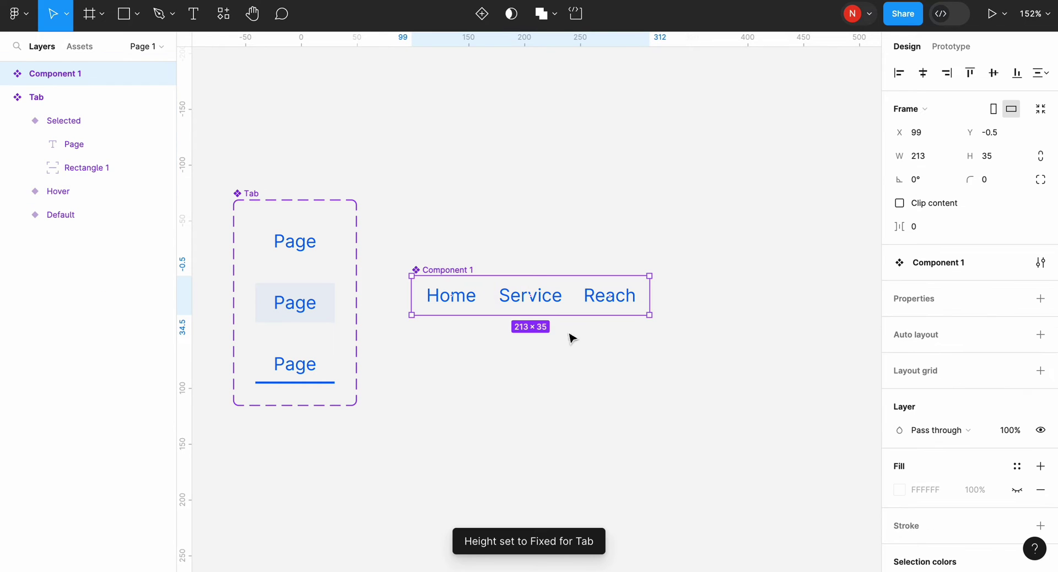
double_click(433, 270)
text(Tab b)
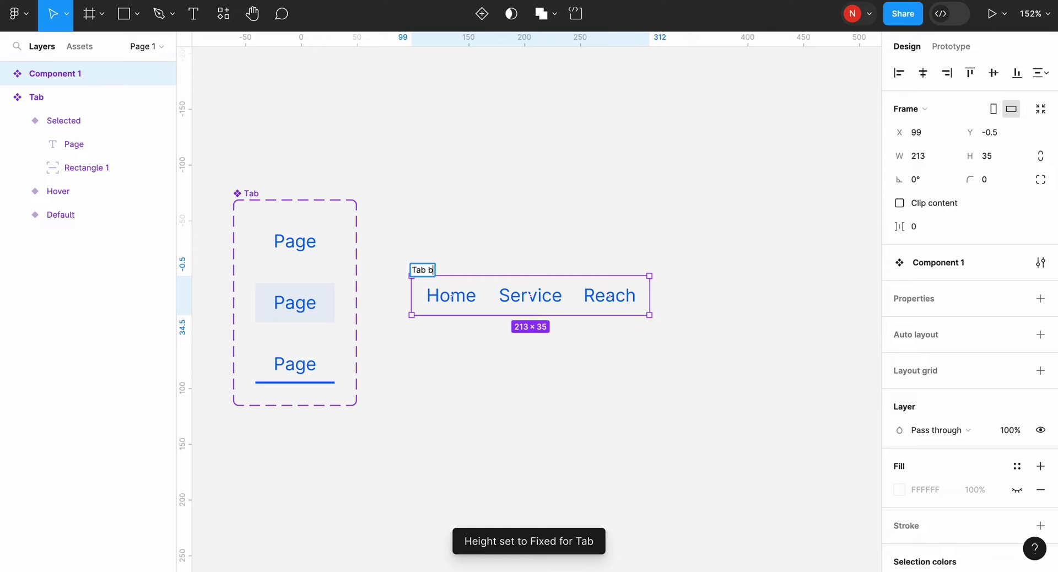
text(ar)
key(Return)
click(467, 238)
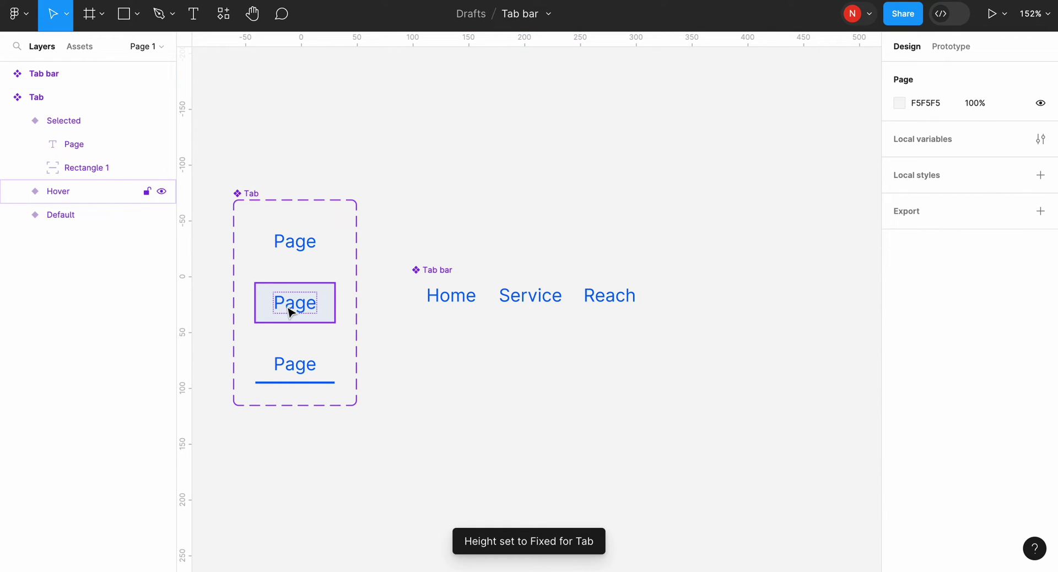
double_click(445, 305)
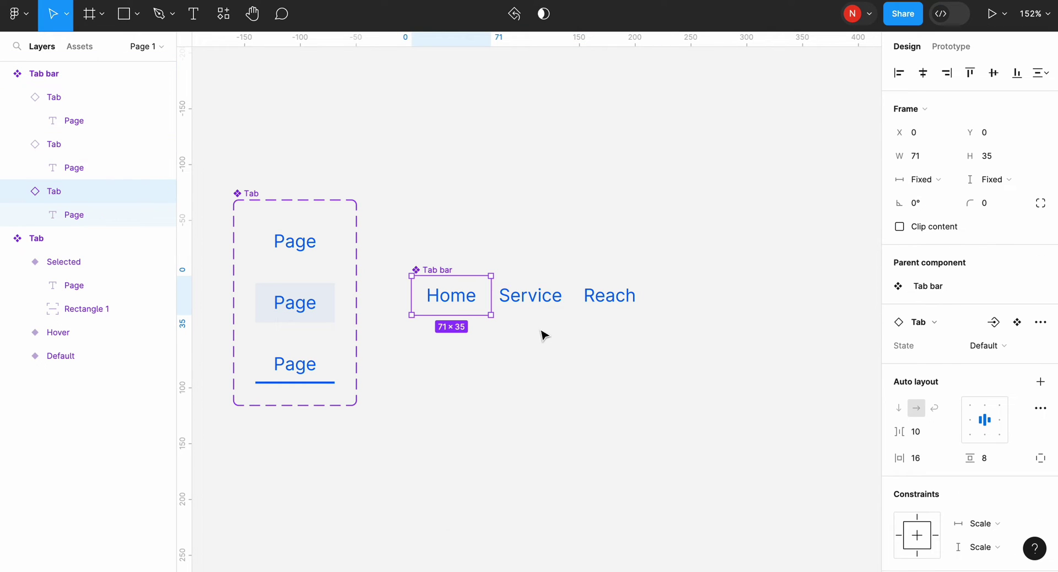
click(543, 313)
click(535, 360)
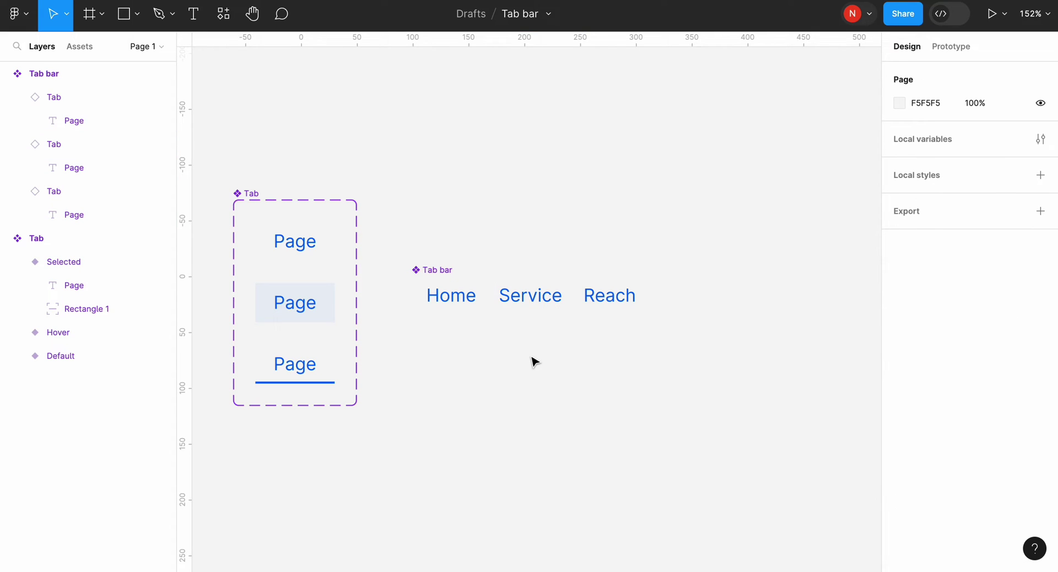
scroll(533, 361, down, 2)
scroll(533, 361, down, 6)
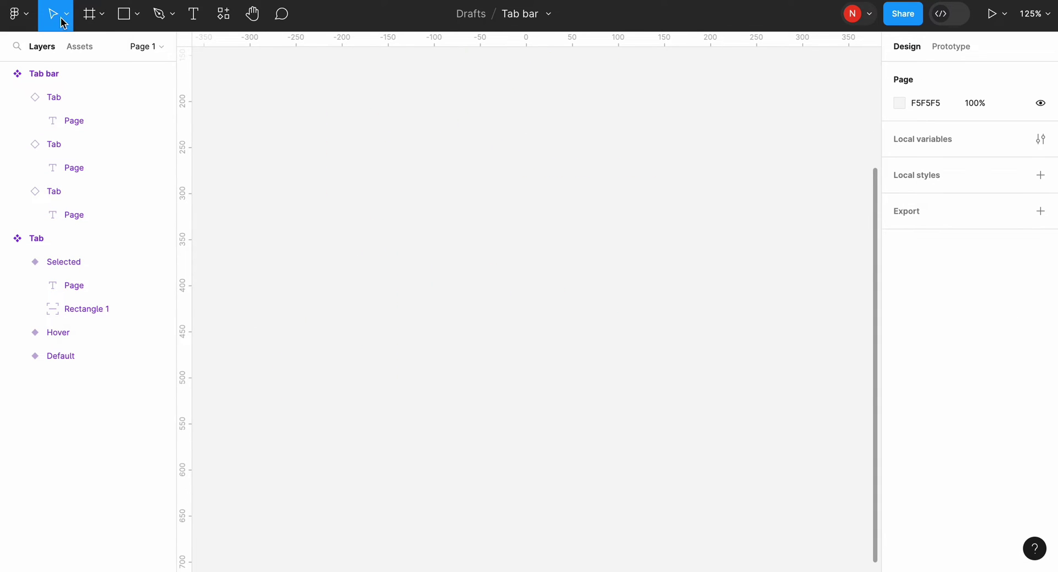
Draw a new frame and size it to 400 × 400.
click(102, 14)
click(100, 46)
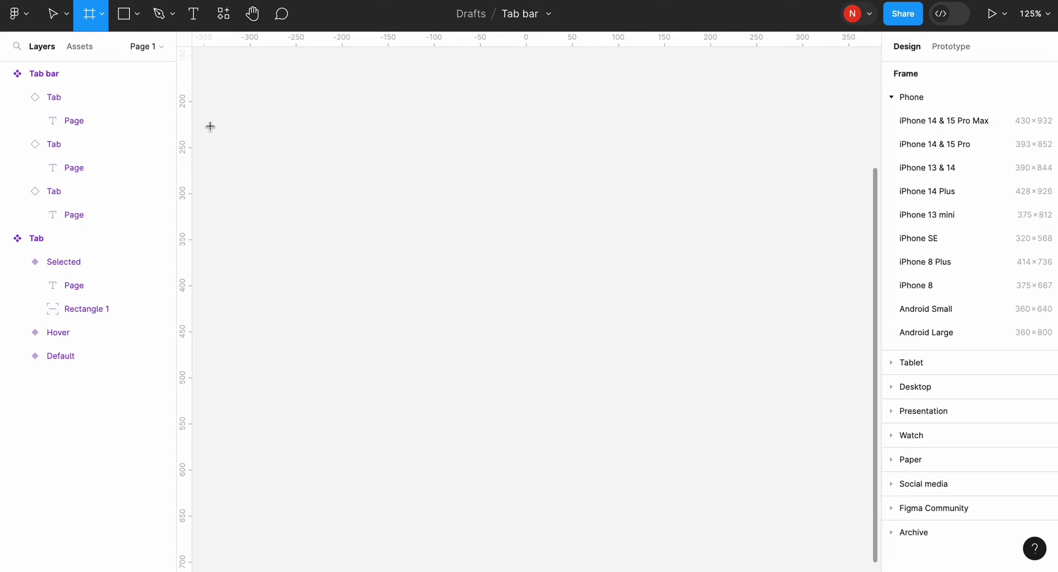
drag(210, 126, 569, 446)
click(930, 156)
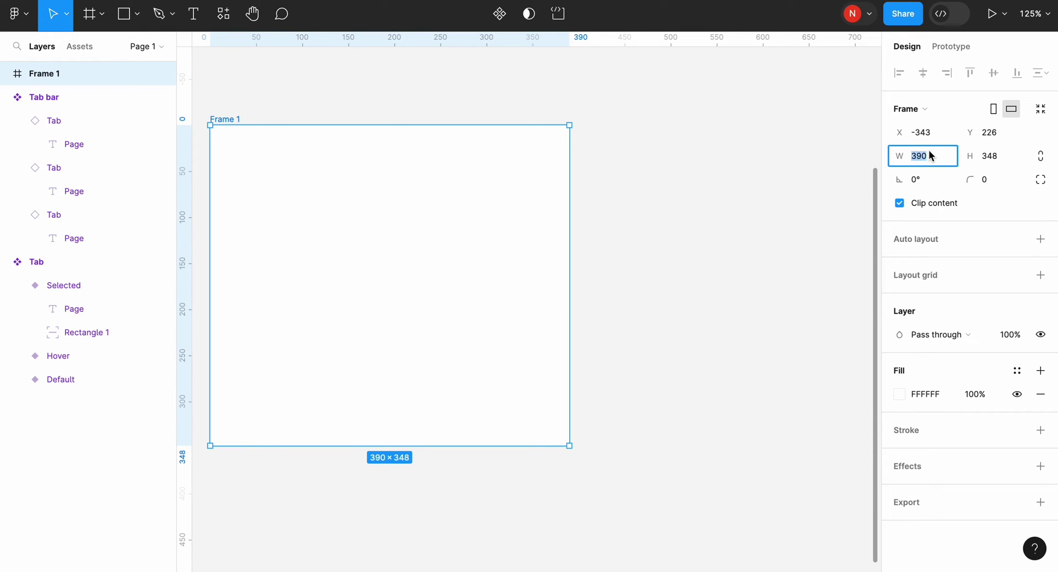
text(400)
key(Tab)
text(400)
key(Return)
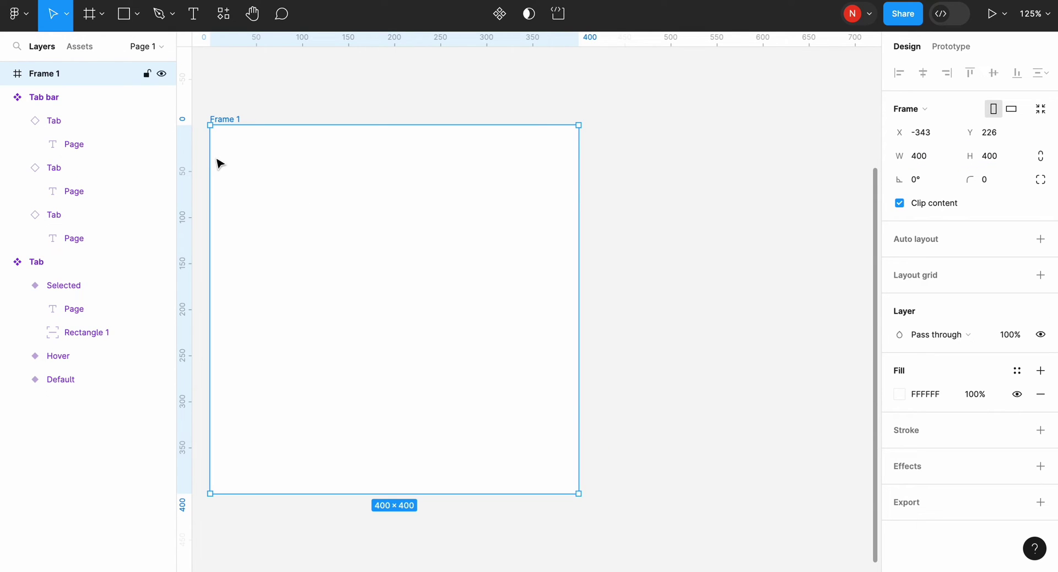
Rename the new frame to Home.
double_click(229, 120)
text(Home)
key(Return)
Place a Tab bar instance at the top of Home and add the text 'Hello, my name is Nick' below it.
click(79, 46)
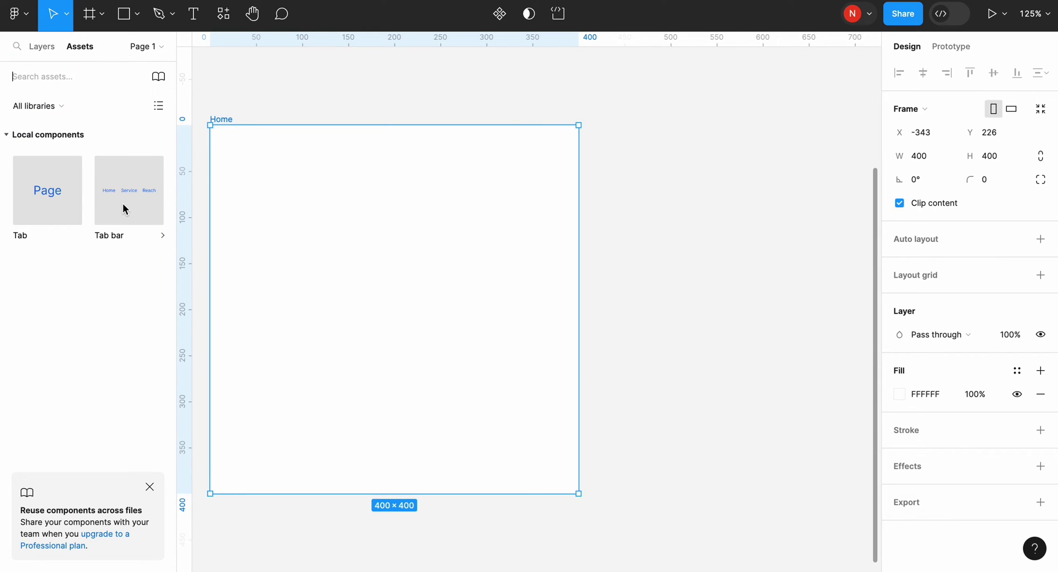
drag(125, 208, 385, 178)
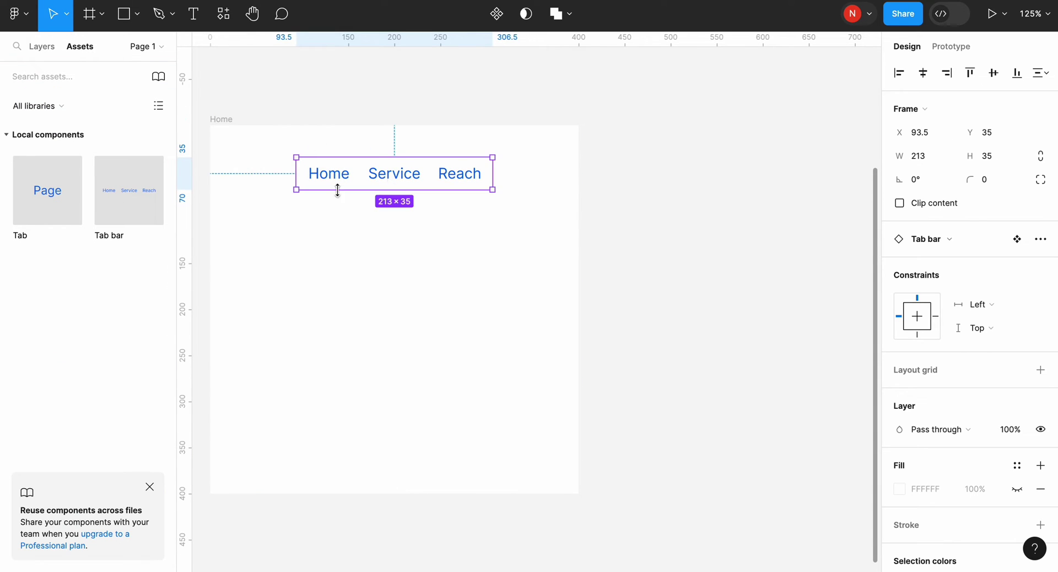
click(194, 14)
drag(258, 280, 522, 336)
text(Hello,)
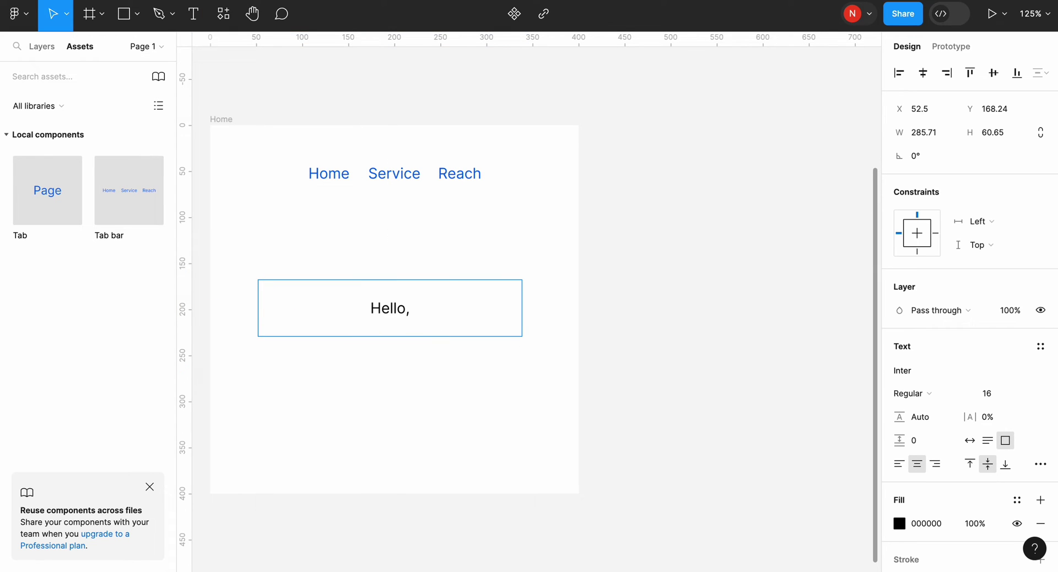
text( my name is Nick)
key(ctrl+a)
Set the greeting to font size 32 and widen its box so it fits on one line.
click(1015, 393)
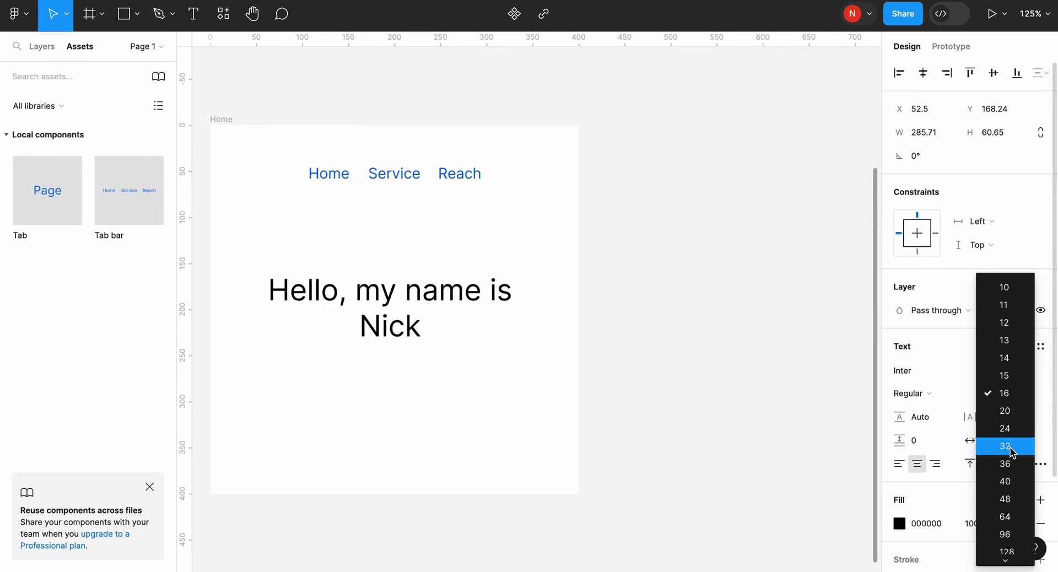
click(1013, 451)
drag(257, 301, 225, 301)
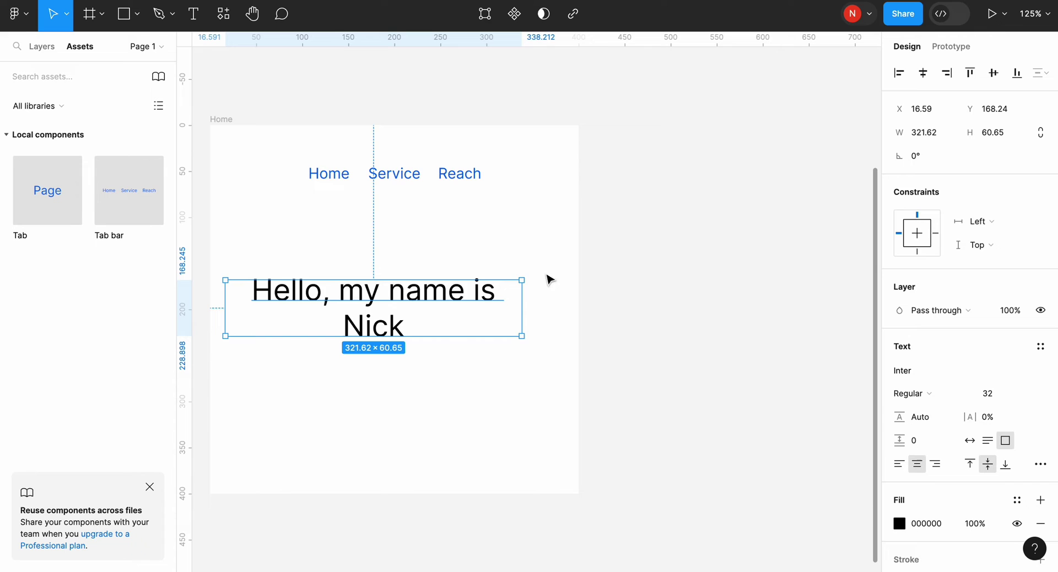
mouse_move(522, 298)
mouse_down()
mouse_move(545, 297)
mouse_move(512, 311)
mouse_up()
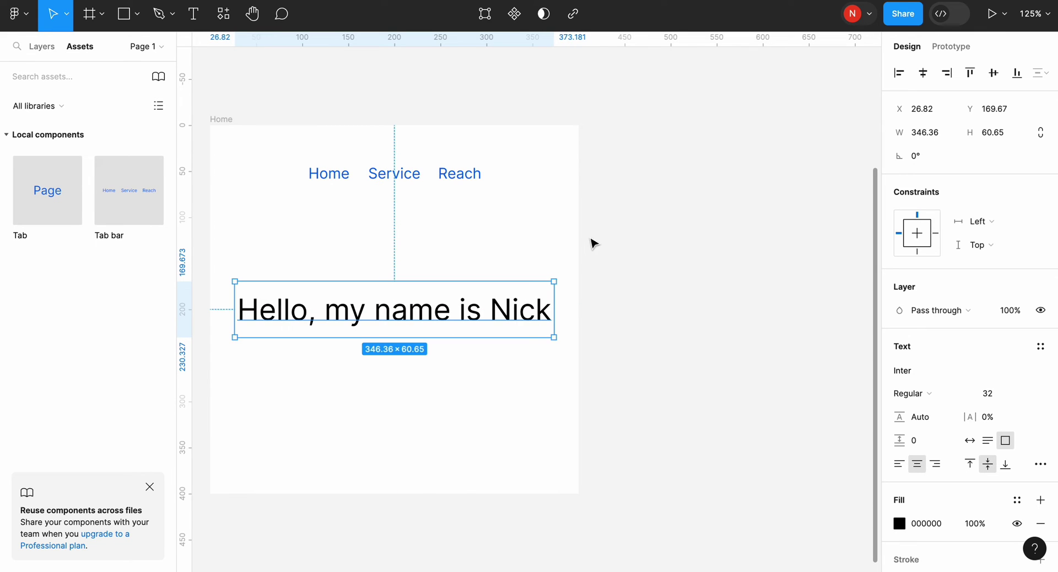
Set the Home tab's State to Selected in the Home frame's tab bar.
double_click(333, 180)
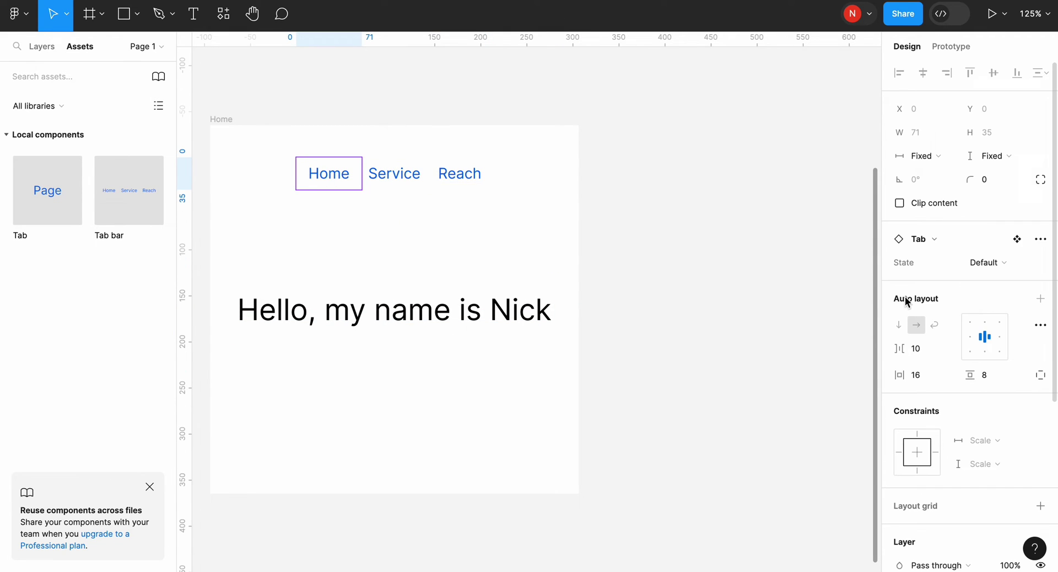
click(1007, 268)
click(970, 295)
click(660, 349)
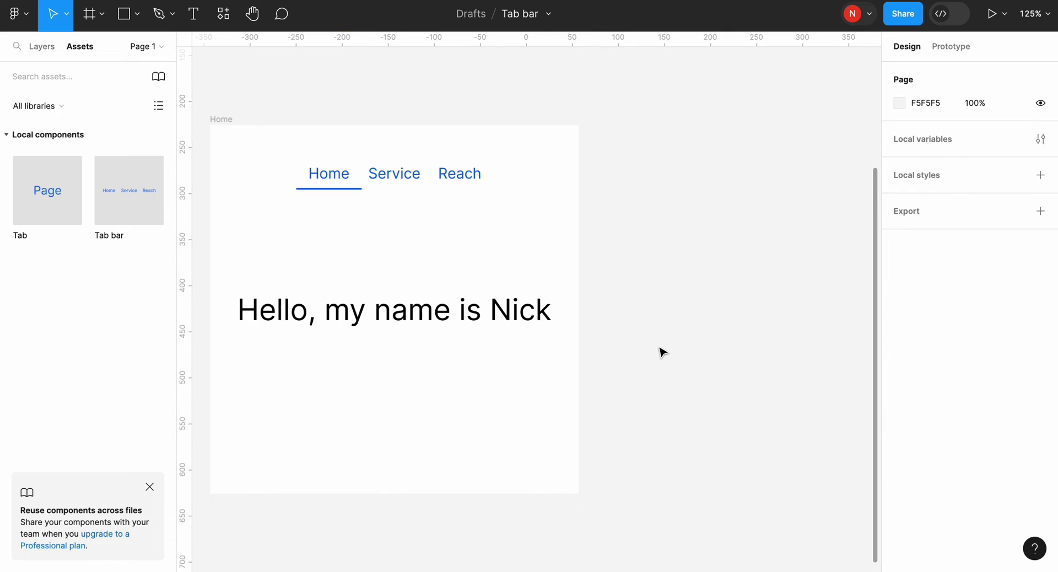
Alt-drag the Home frame to duplicate it beside the original.
scroll(662, 351, down, 3)
scroll(662, 351, right, 5)
scroll(663, 351, down, 2)
click(259, 159)
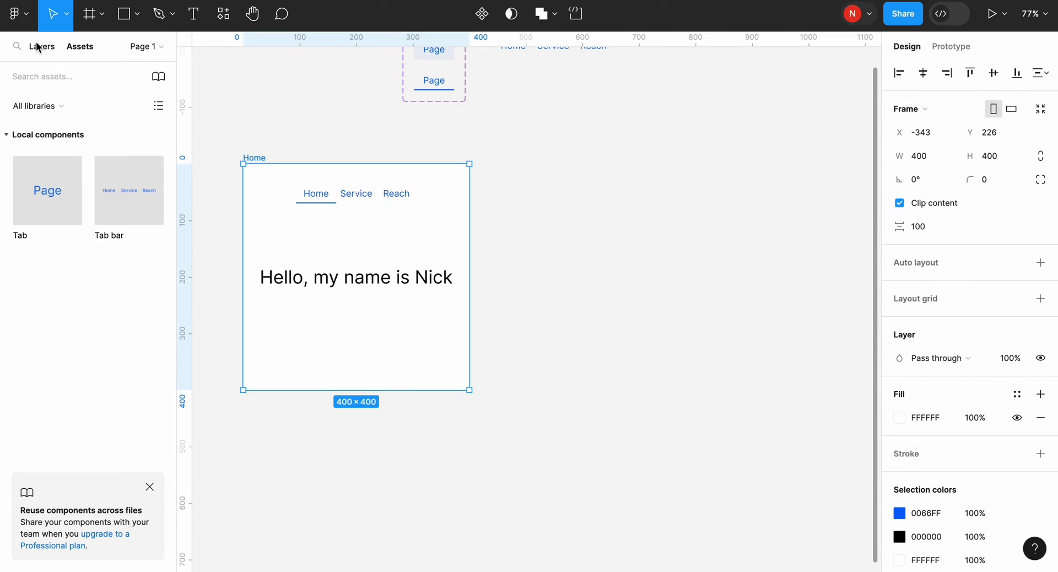
click(42, 46)
drag(255, 158, 512, 158)
double_click(509, 158)
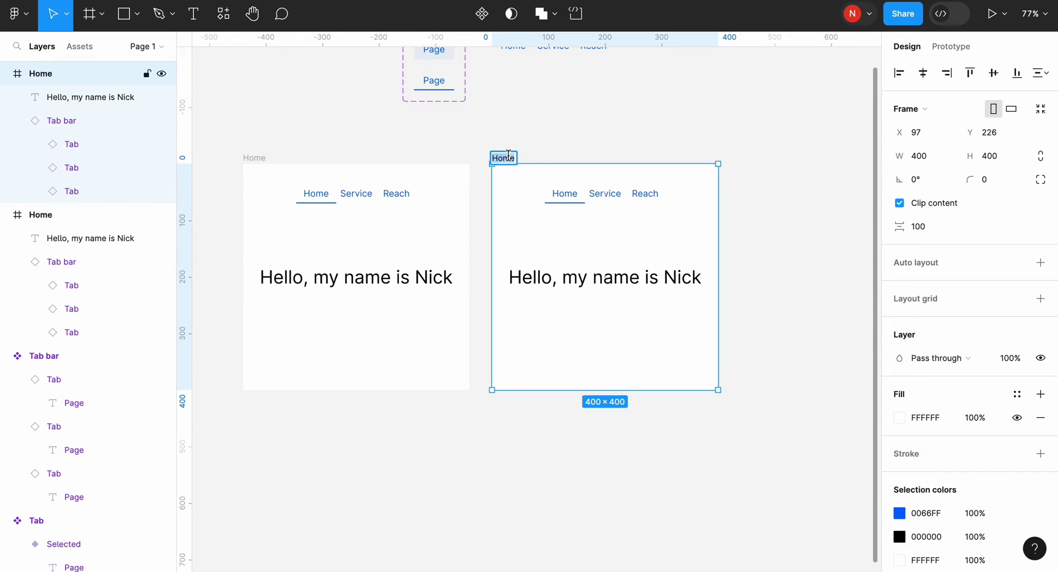
Name the copied frame Service and set its Service tab's State to Selected.
text(Service)
key(Return)
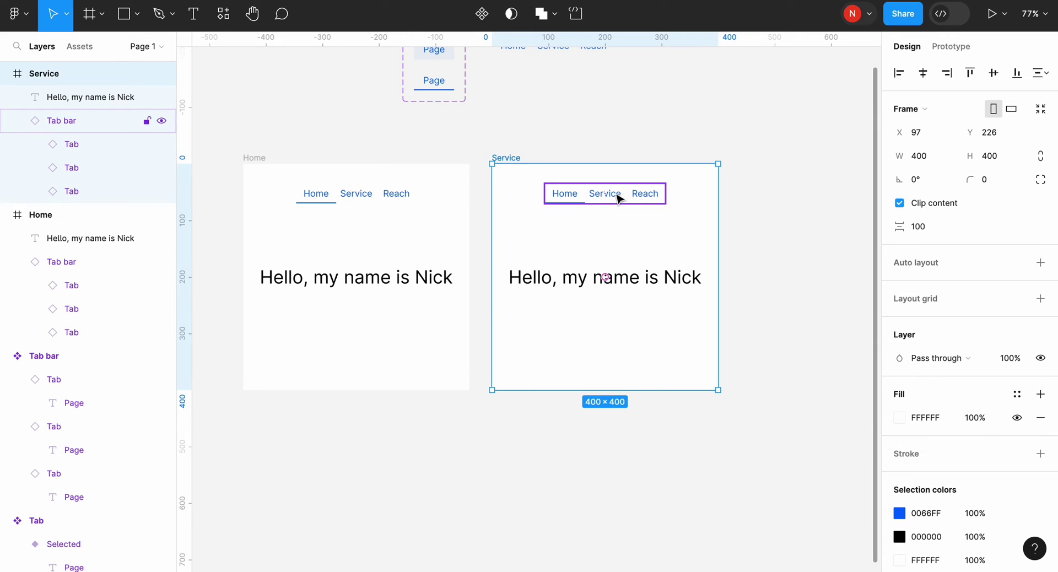
double_click(616, 197)
click(997, 270)
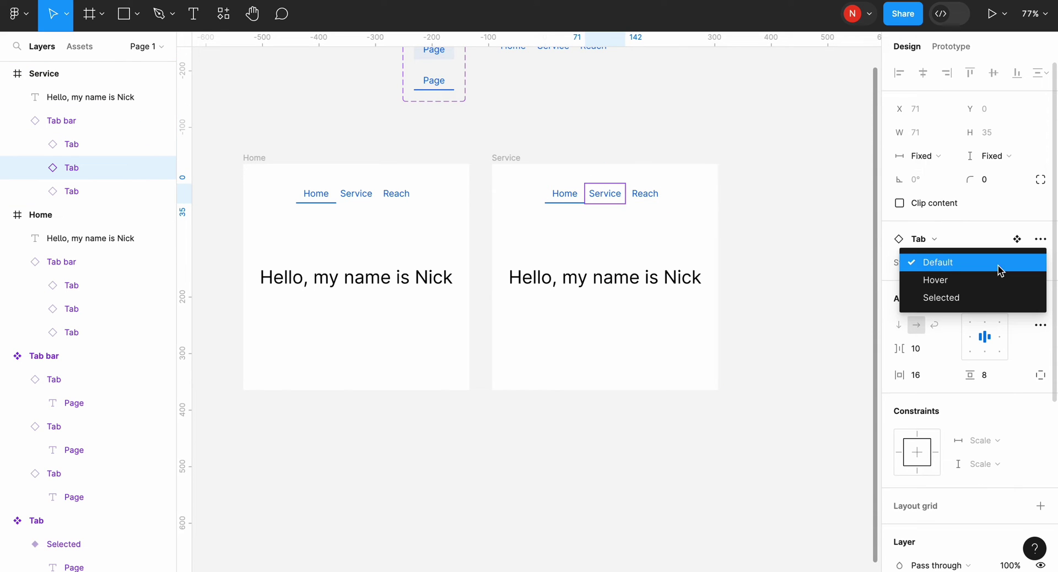
click(986, 299)
Return the Service frame's Home tab to the Default state.
click(567, 204)
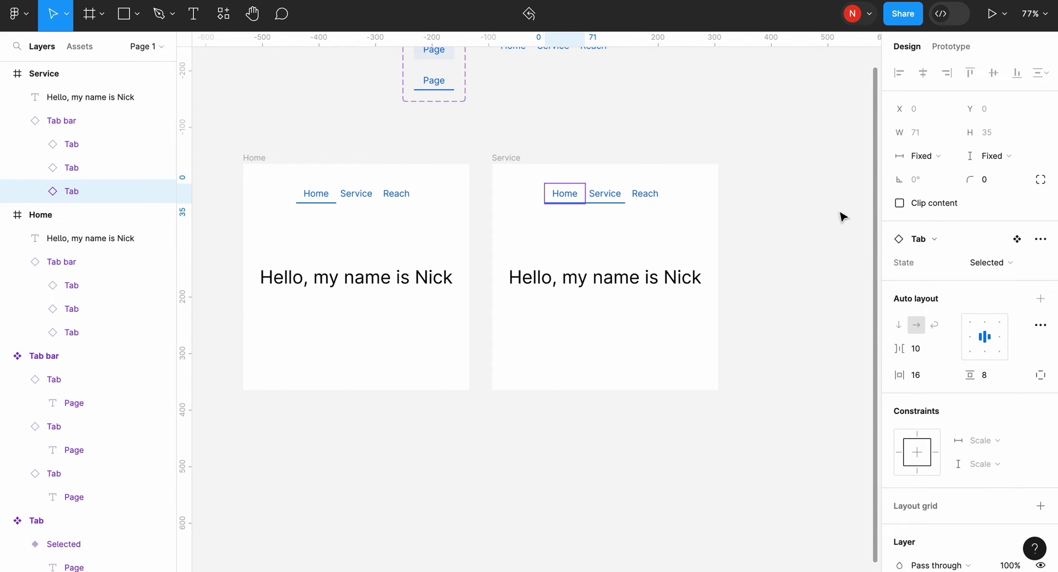
click(992, 262)
click(985, 239)
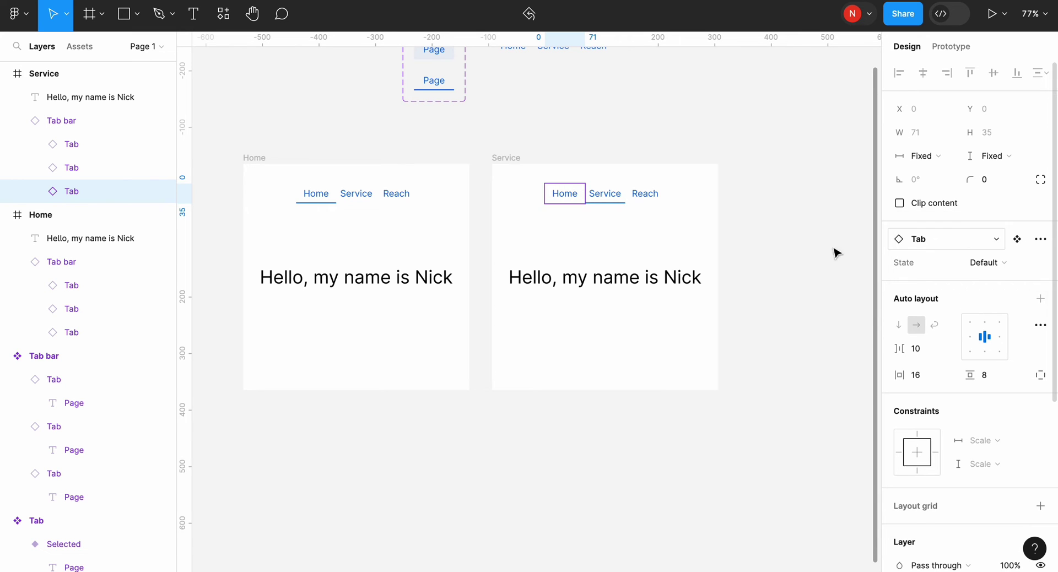
click(780, 262)
scroll(780, 262, right, 2)
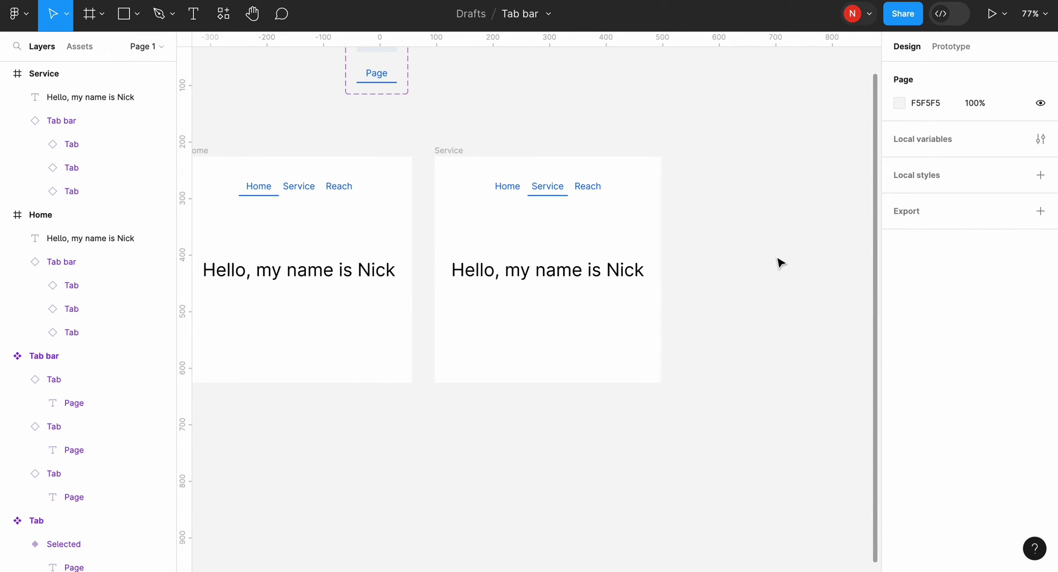
double_click(553, 269)
Change the Service frame's greeting to 'I design products'.
text(I design products)
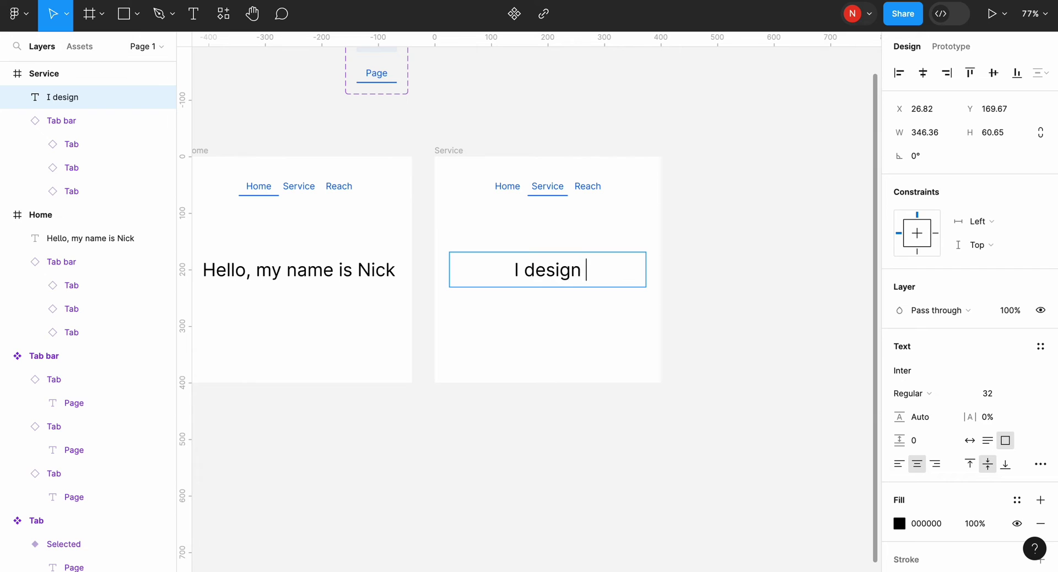
click(565, 386)
scroll(568, 429, right, 2)
scroll(568, 429, right, 2)
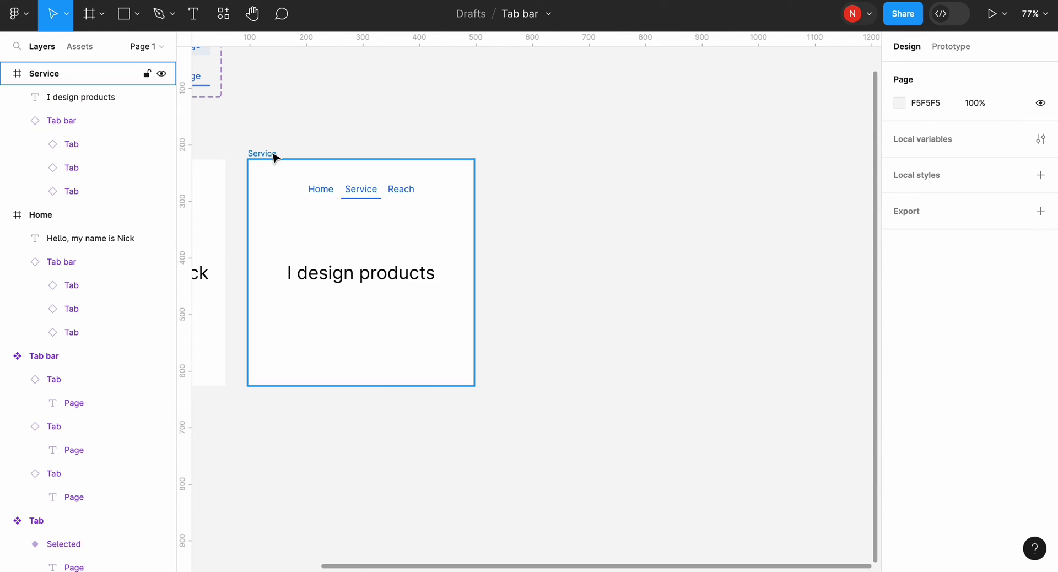
Duplicate the Service frame with Ctrl+D and name the copy Reach, typed as 'Readch'.
click(273, 153)
key(ctrl+d)
double_click(512, 152)
text(Readch)
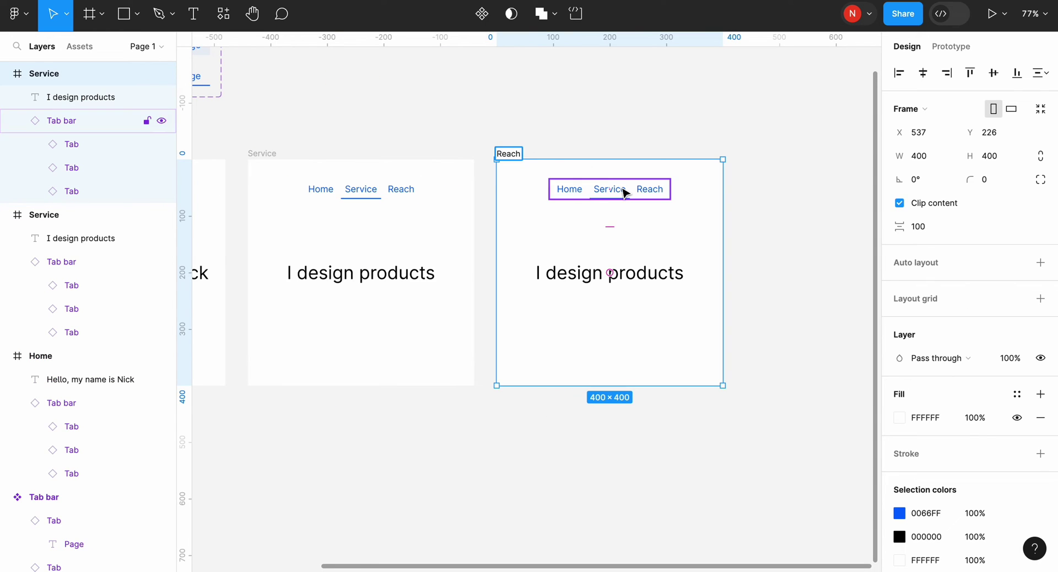
In the Reach frame, set the Service tab to Default and the Reach tab to Selected.
double_click(610, 189)
click(999, 264)
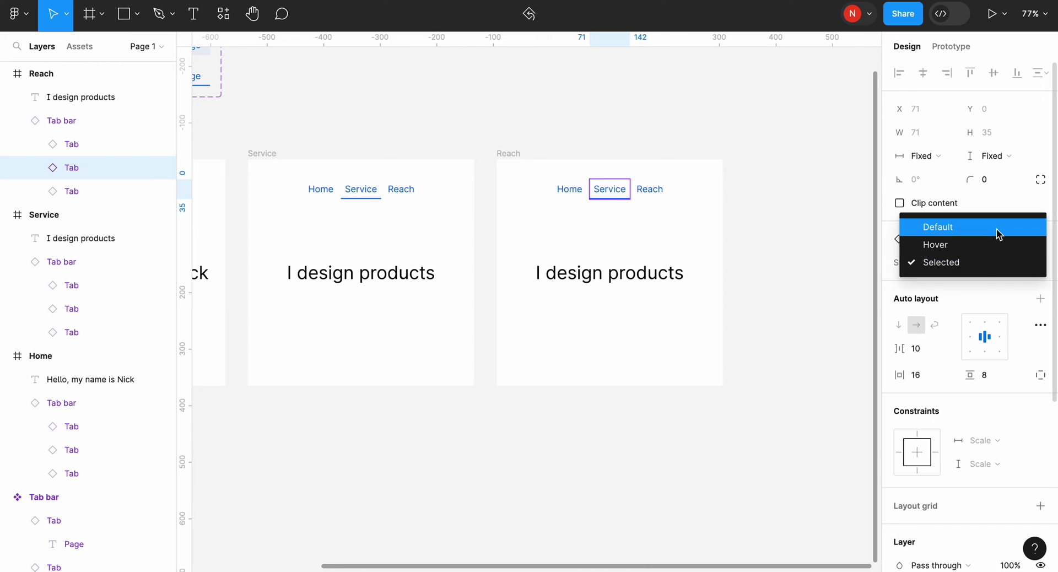
click(997, 228)
click(664, 189)
click(982, 258)
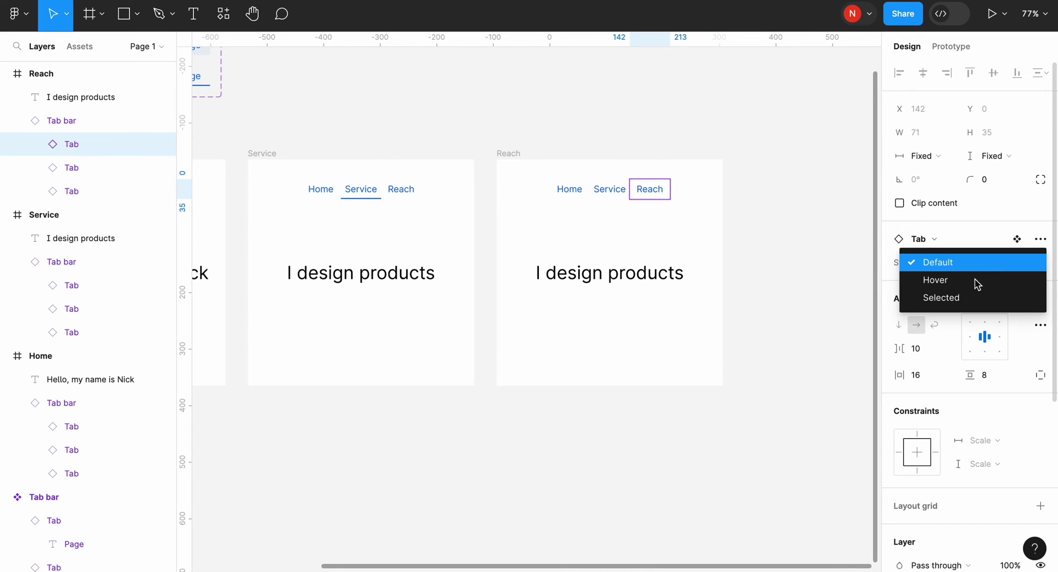
click(972, 296)
Replace the Reach frame's body text with a 'My Twitter is' line and the handle, centred vertically.
click(668, 288)
key(Return)
text(My )
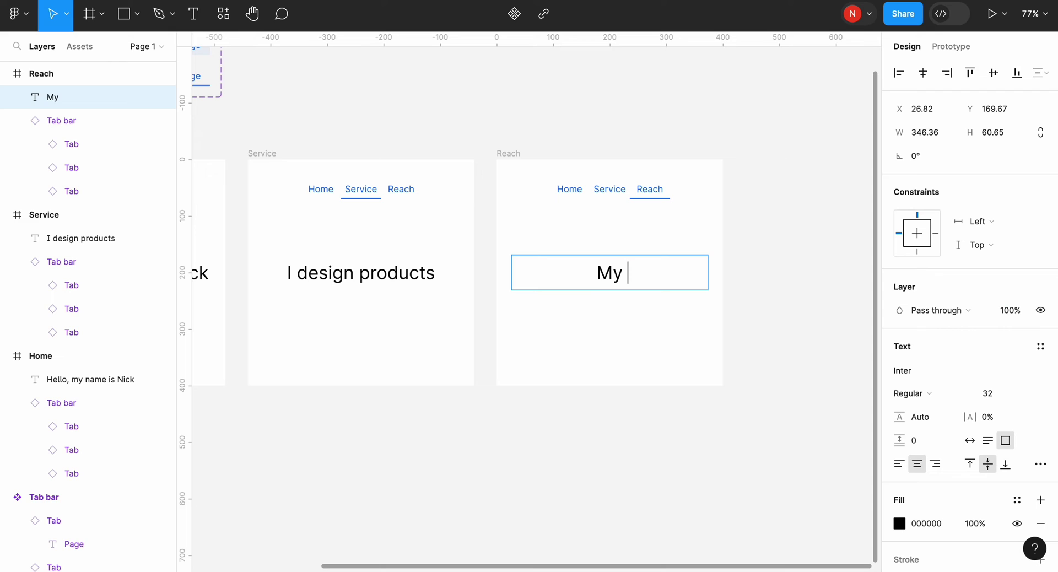
text(Twitter is 101babich)
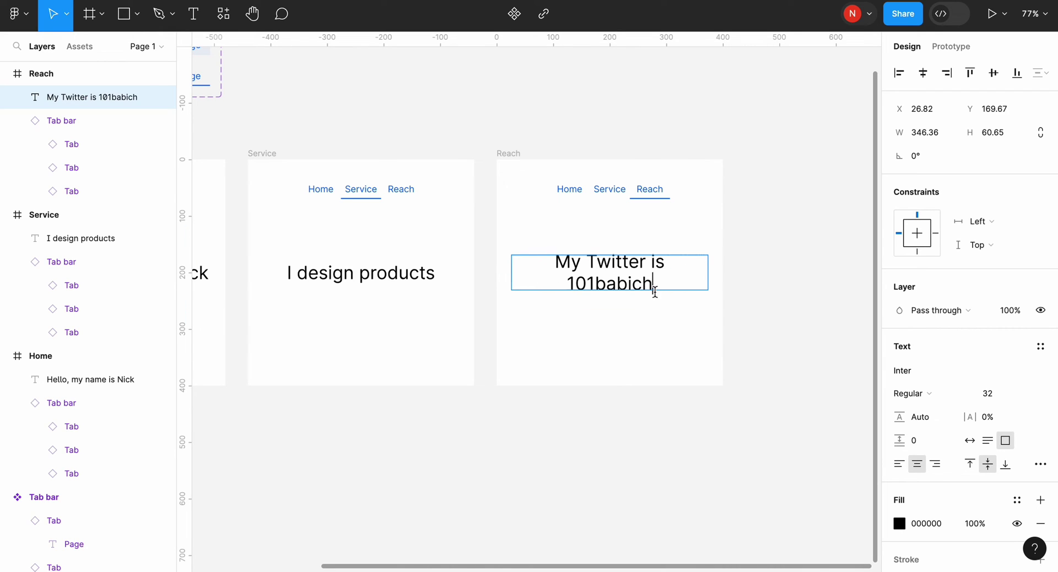
key(Escape)
mouse_move(655, 291)
mouse_down()
mouse_move(656, 307)
mouse_move(637, 285)
mouse_up()
Marquee-select Home, Service and Reach and drag their spacing out to a 101 px gap.
click(711, 396)
key(shift+1)
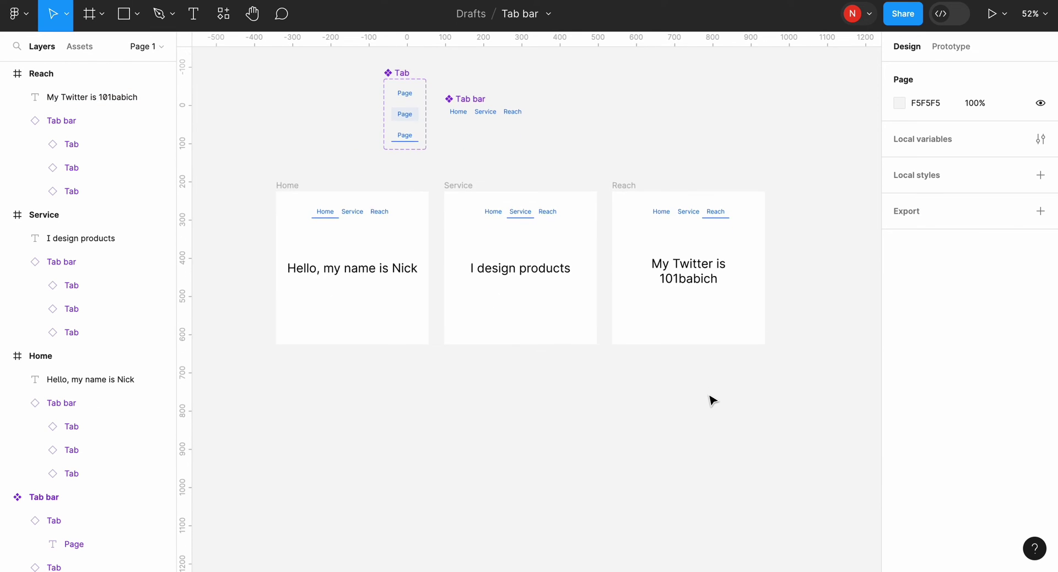
scroll(713, 401, down, 2)
drag(819, 340, 207, 128)
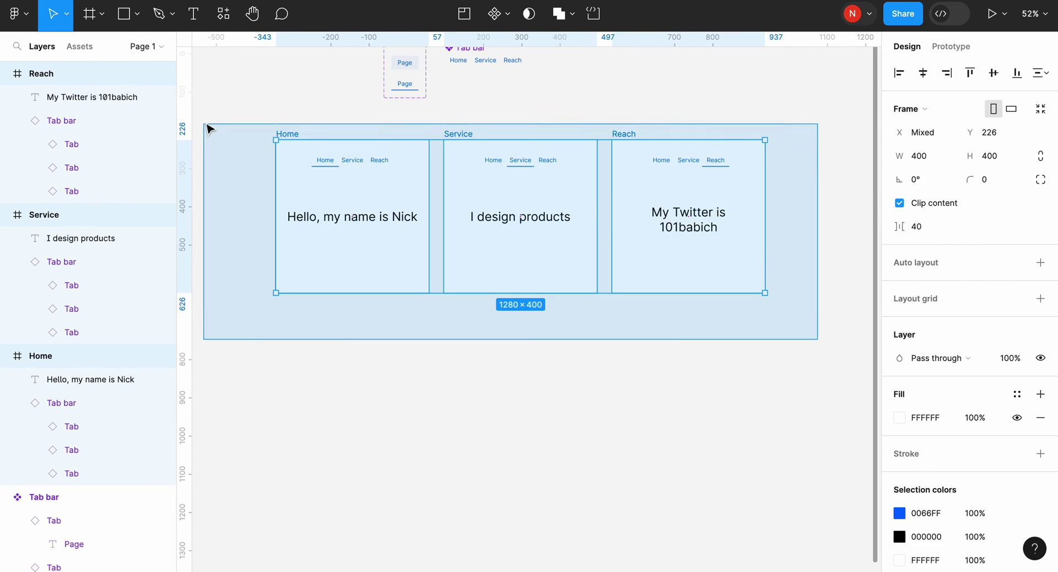
mouse_move(442, 216)
mouse_down()
mouse_move(461, 217)
mouse_move(438, 219)
mouse_move(450, 218)
mouse_up()
scroll(513, 275, up, 3)
scroll(524, 264, down, 2)
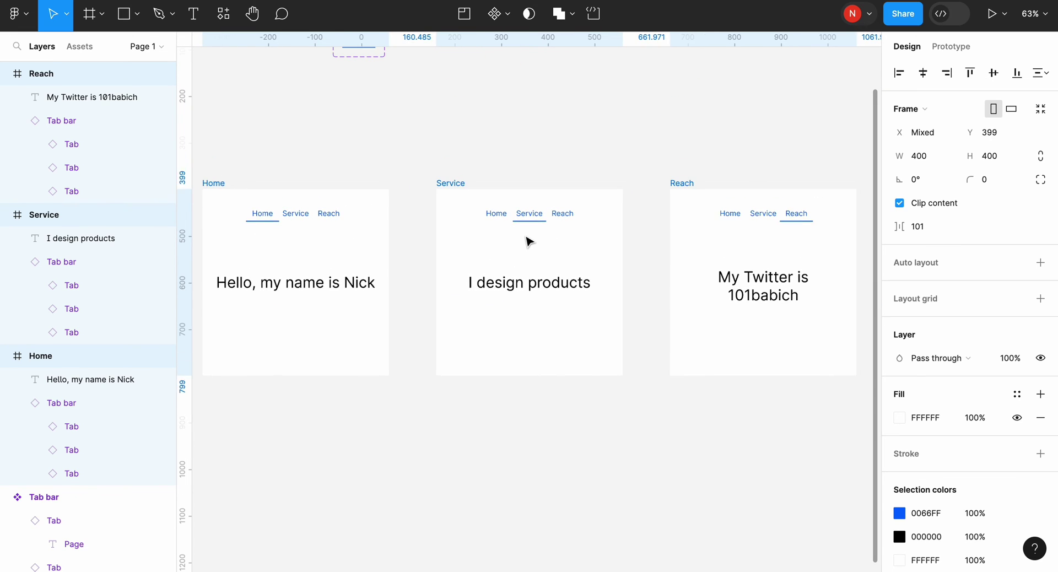
scroll(529, 240, up, 1)
click(522, 153)
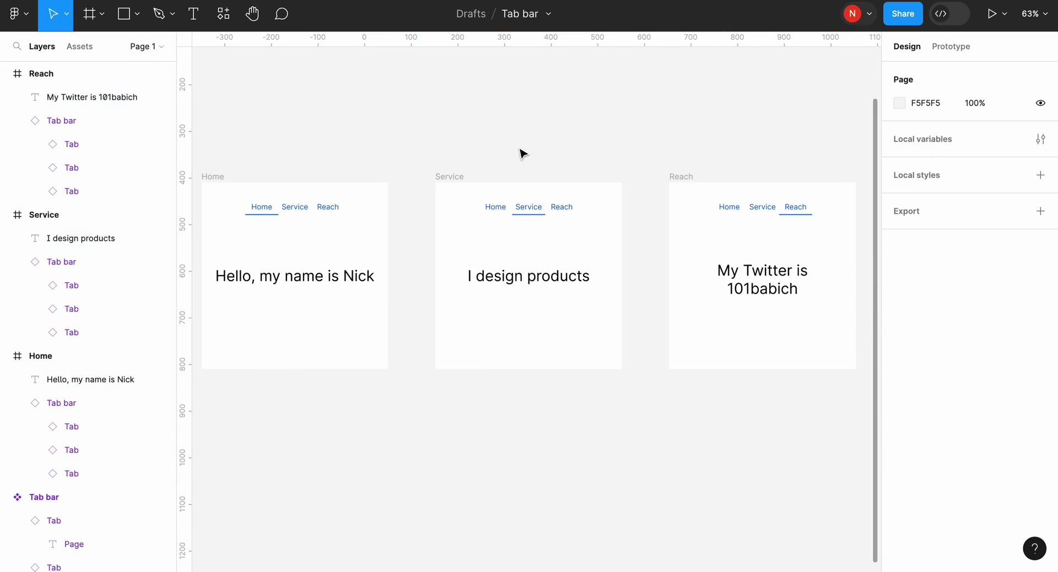
click(216, 181)
Link Home's Service tab to the Service frame with Smart animate, ease out, and 300 typed as the duration.
click(956, 47)
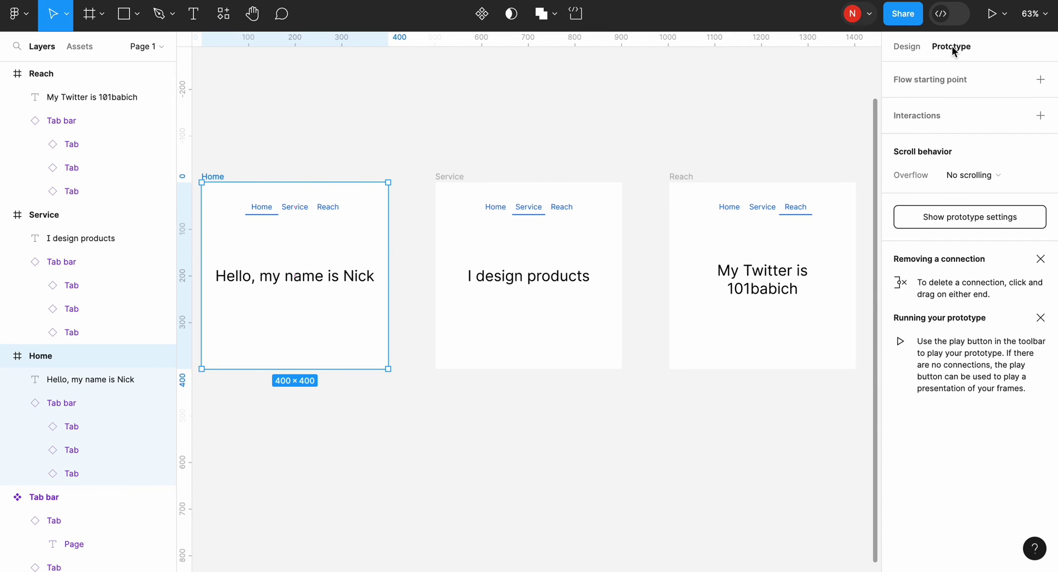
click(302, 210)
click(306, 207)
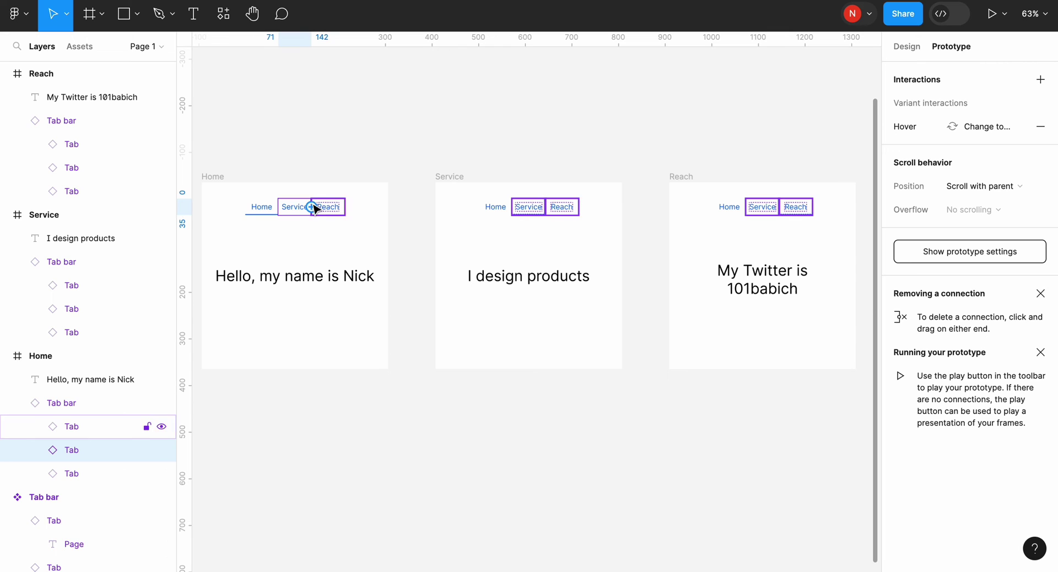
drag(312, 207, 497, 216)
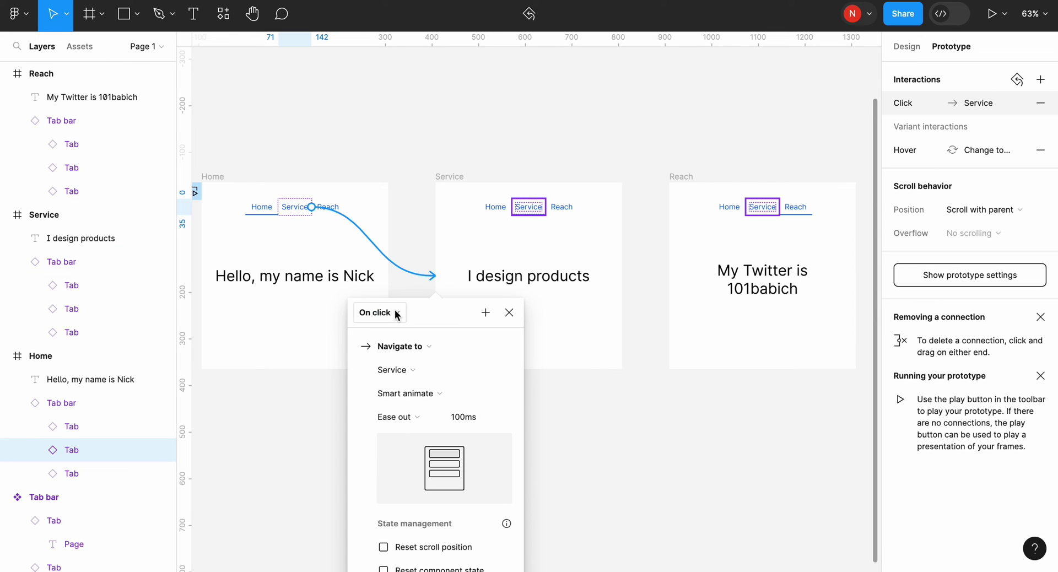
click(458, 418)
drag(464, 418, 450, 418)
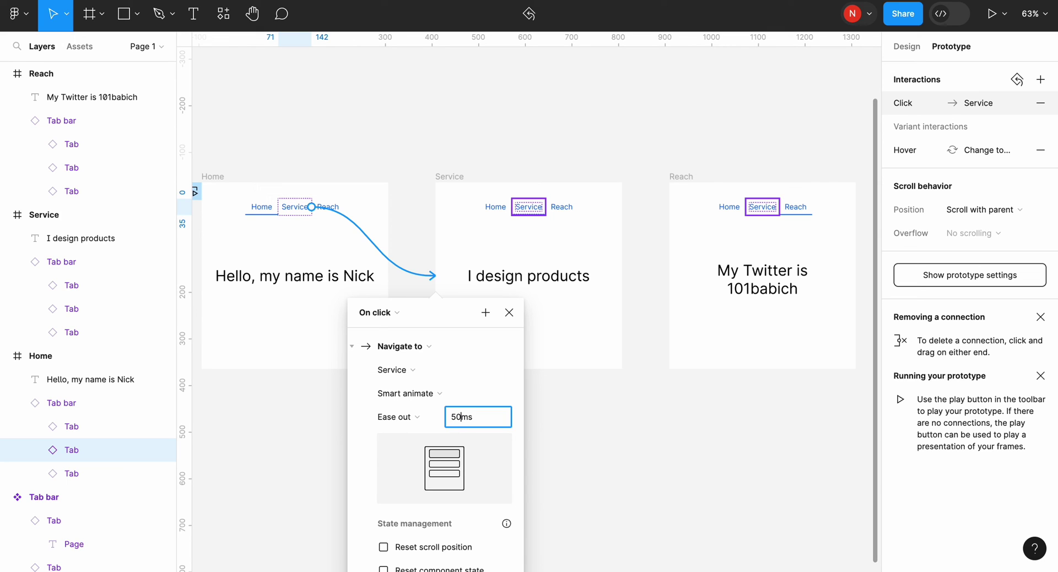
text(300)
key(Return)
click(423, 191)
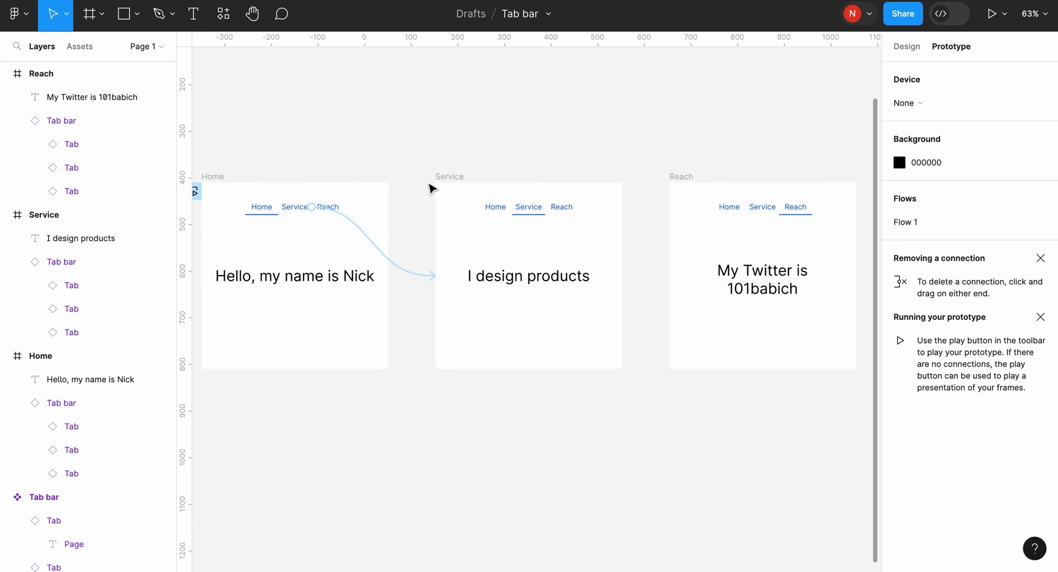
Link Home's Reach tab to the Reach frame and Service's Home tab to the Home frame.
double_click(335, 209)
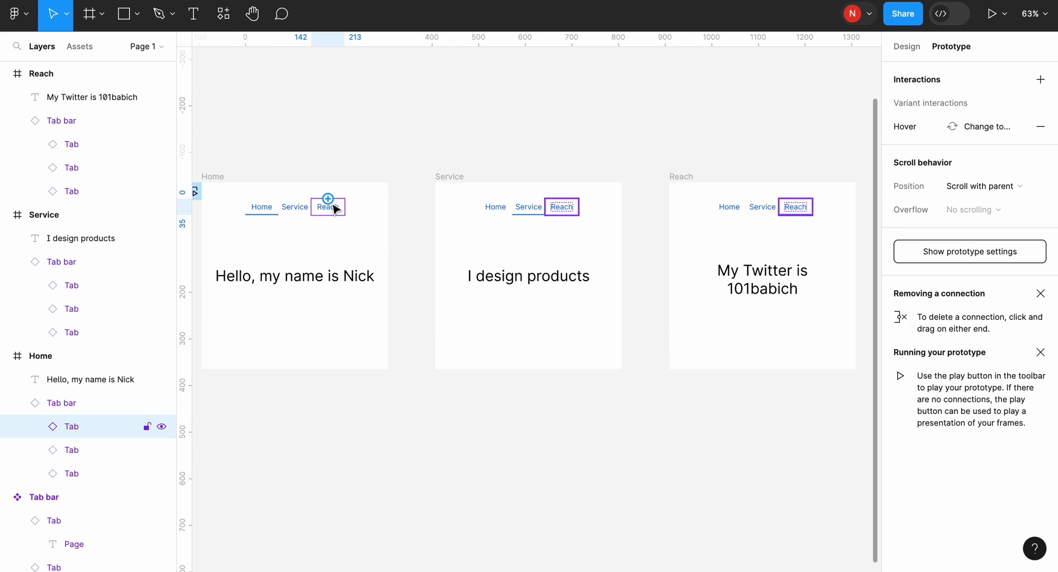
drag(332, 202, 775, 239)
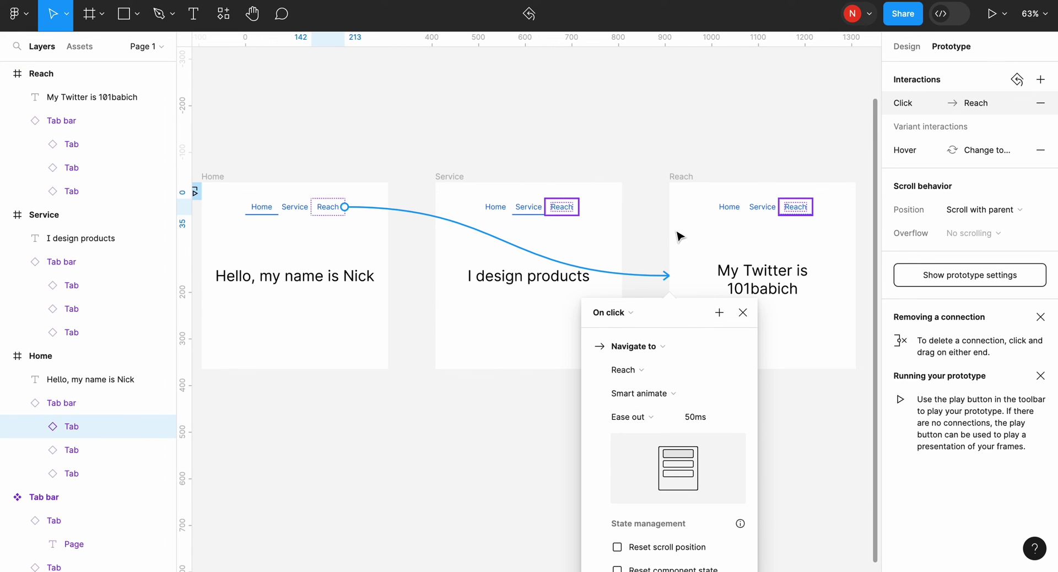
double_click(499, 213)
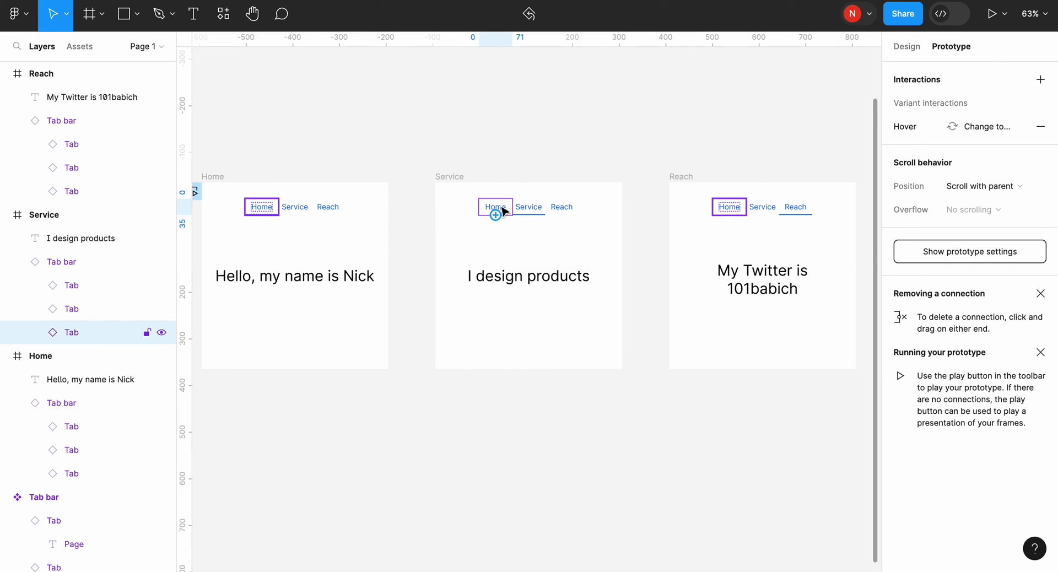
drag(498, 216, 338, 239)
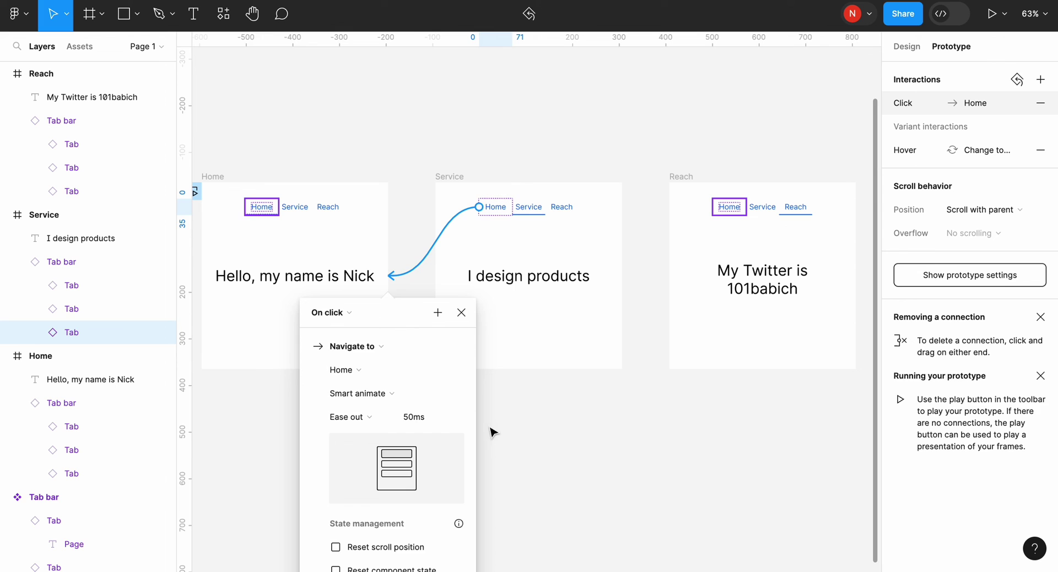
click(543, 422)
Link Service's Reach tab to Reach, and Reach's Home and Service tabs to their frames.
click(568, 210)
click(568, 209)
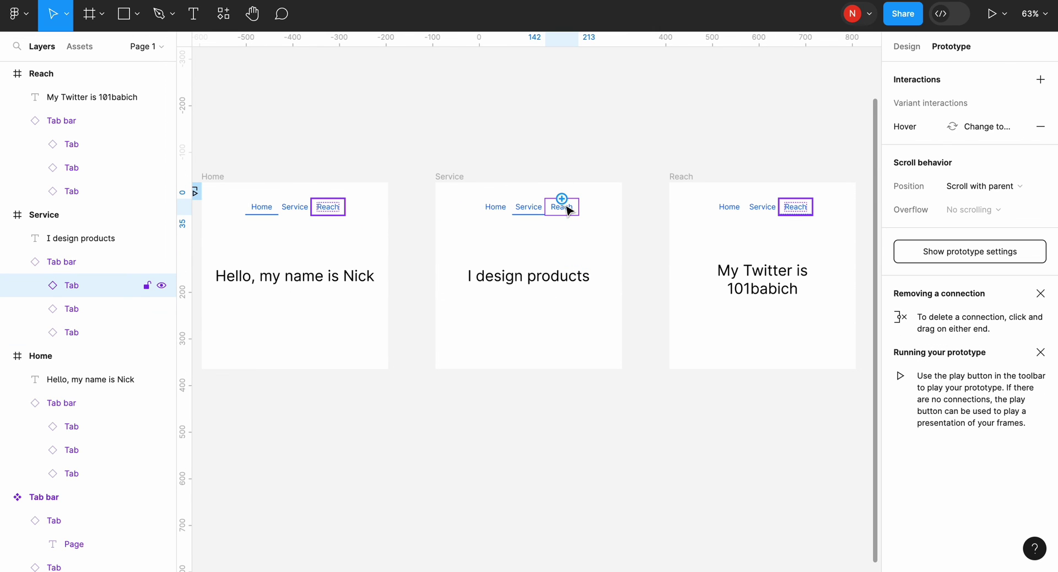
drag(578, 208, 696, 187)
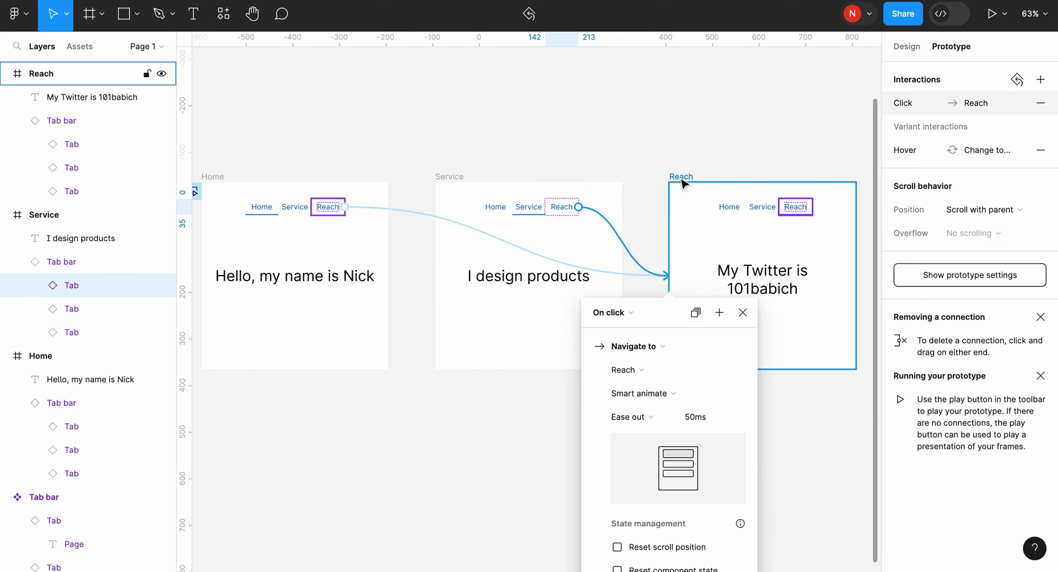
click(734, 210)
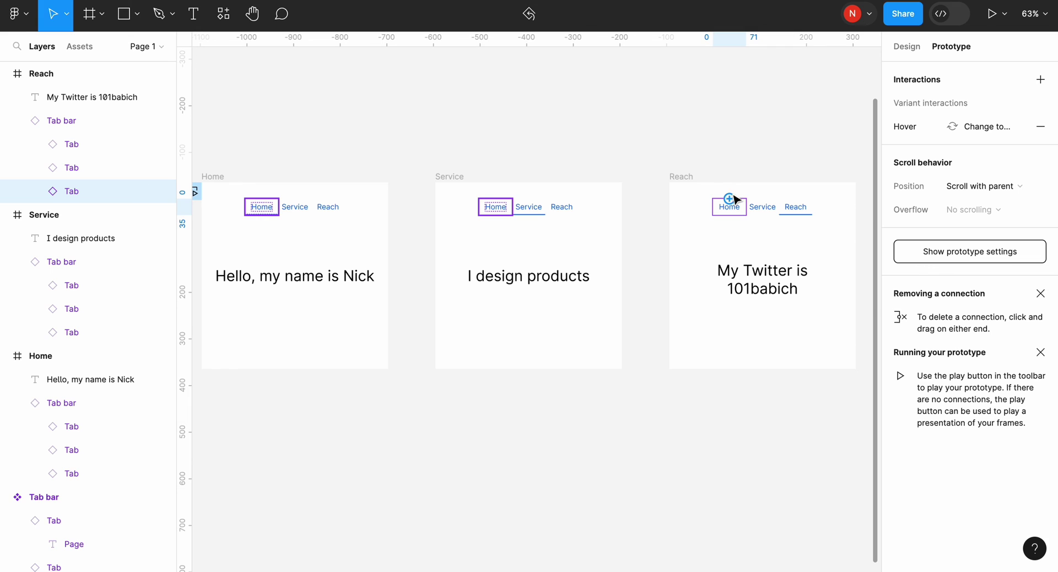
drag(733, 201, 308, 220)
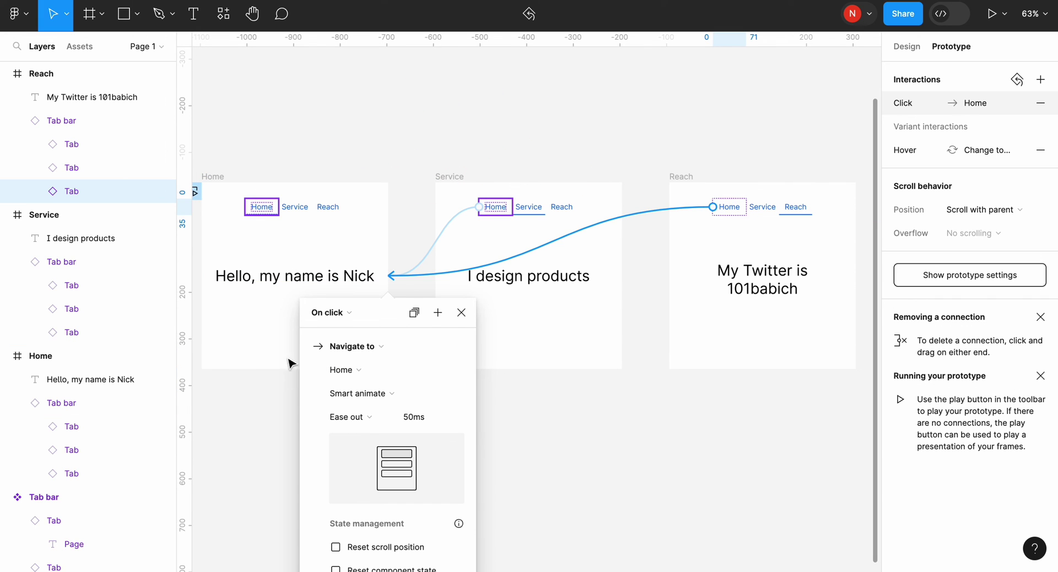
click(764, 208)
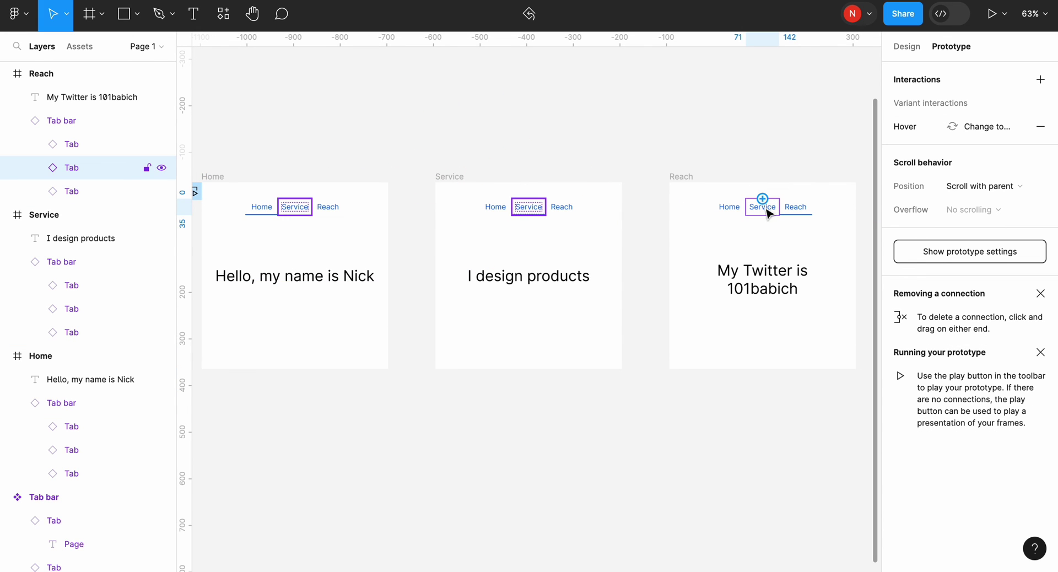
drag(762, 200, 546, 223)
click(550, 149)
scroll(551, 148, left, 1)
scroll(551, 148, down, 1)
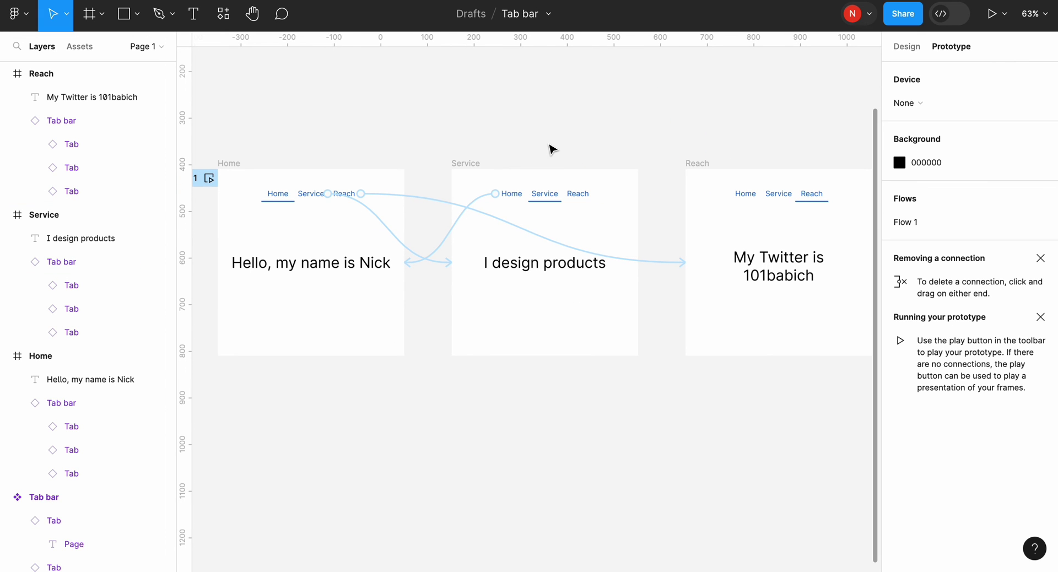
Preview the prototype from Home, enlarge the window, and test the Service and Reach tabs.
click(232, 165)
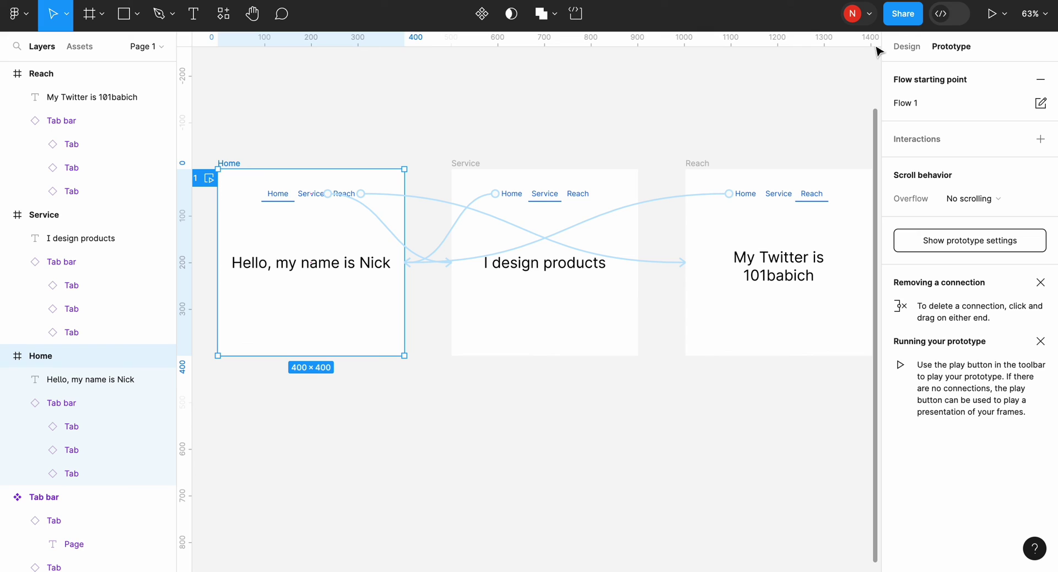
click(1005, 15)
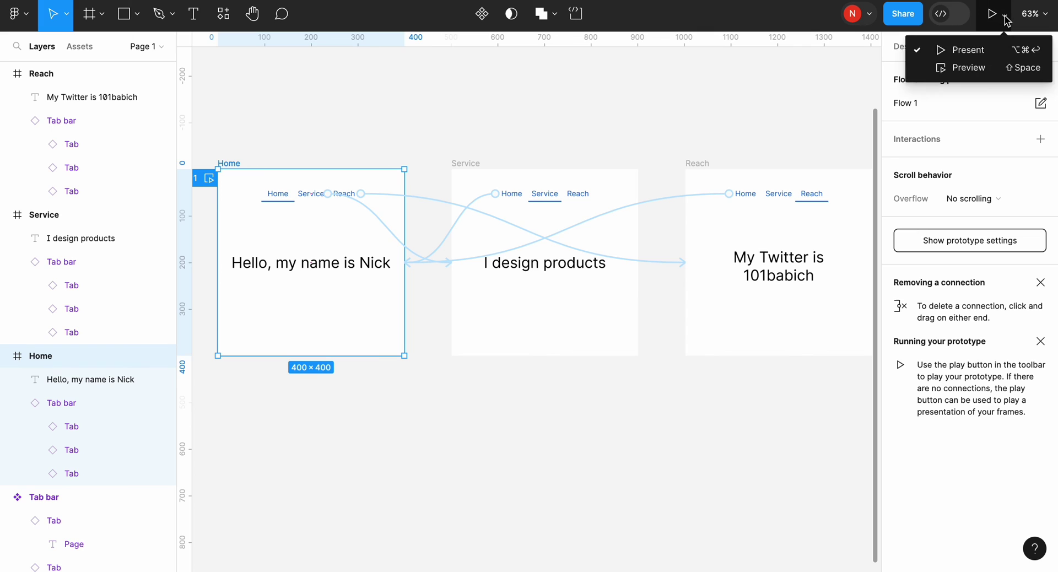
click(969, 67)
drag(480, 366, 712, 496)
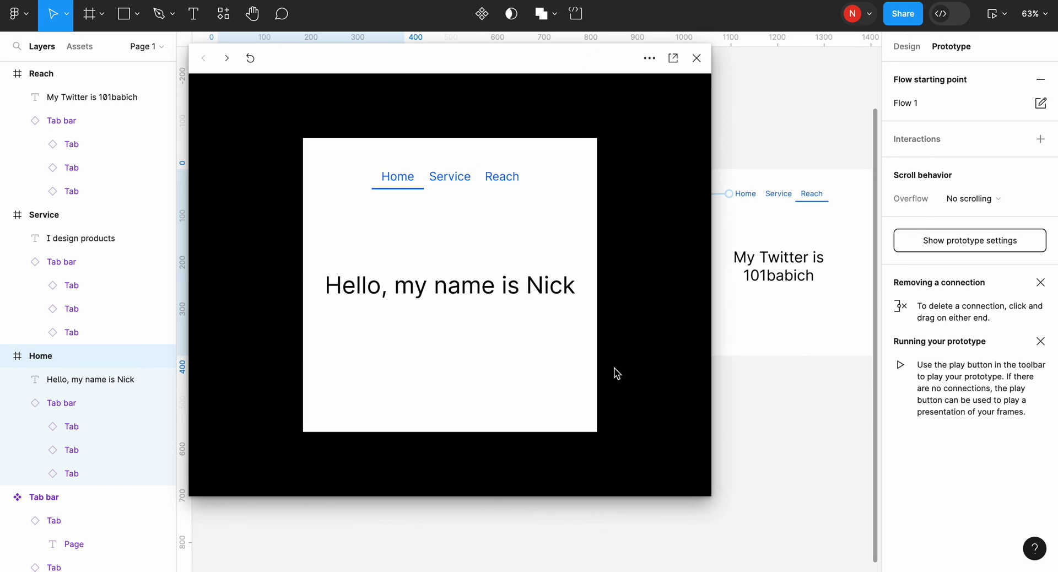
click(448, 186)
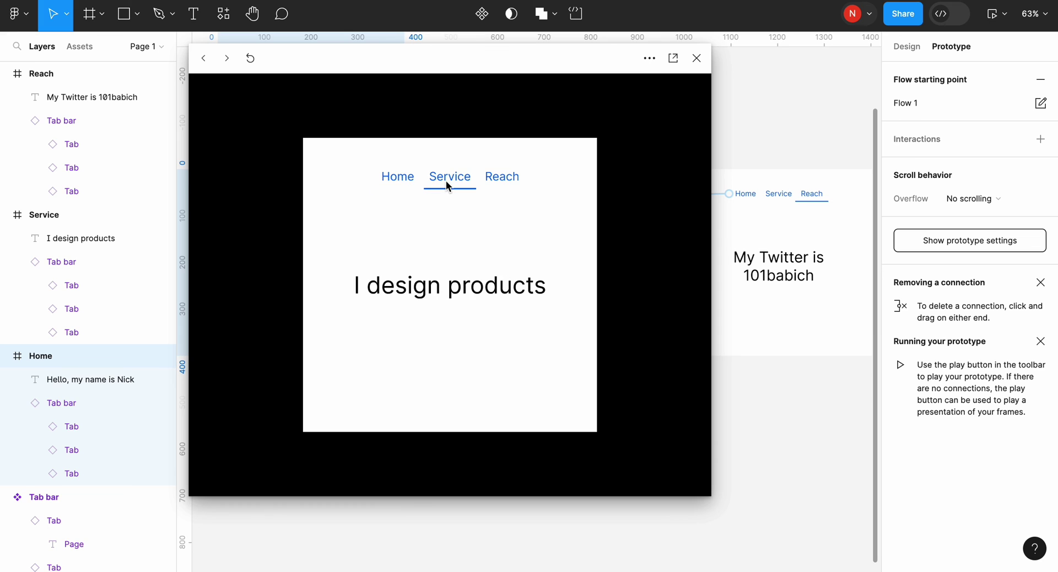
click(498, 179)
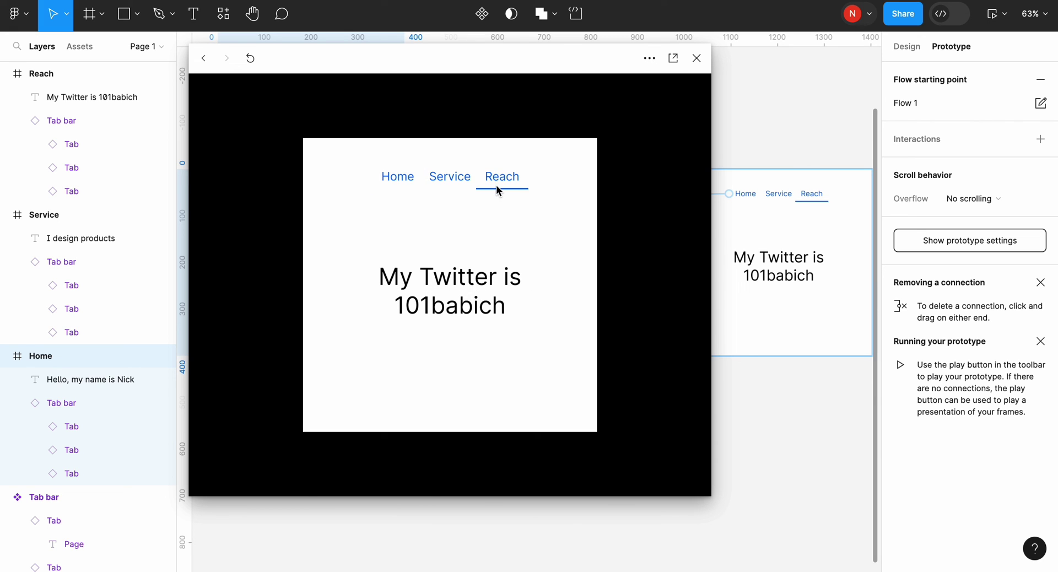